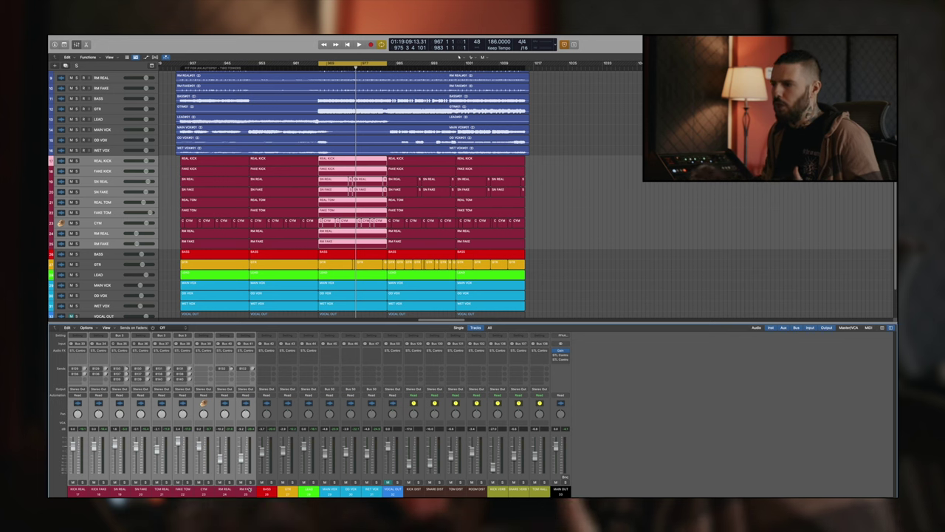
- Mute the BASS, GTR and LEAD tracks and play the looped section briefly without them
left_click(266, 490)
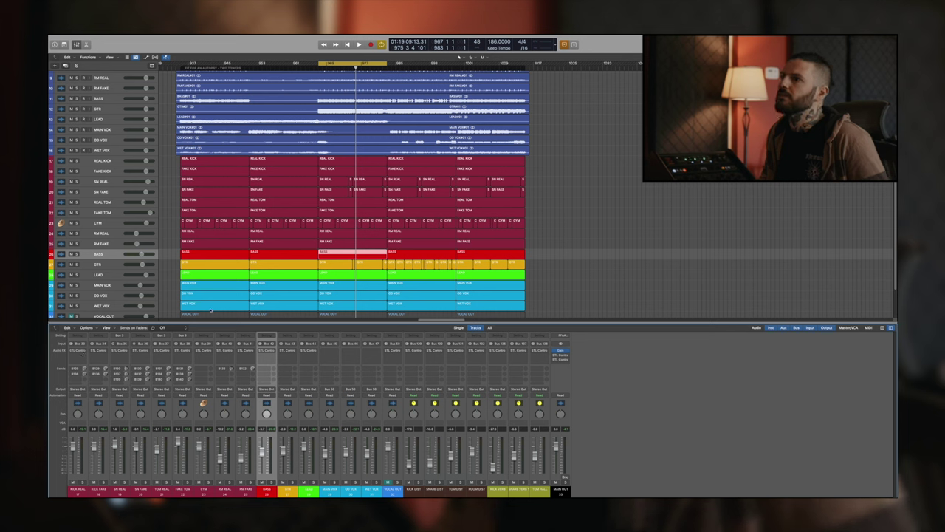
left_click(94, 161)
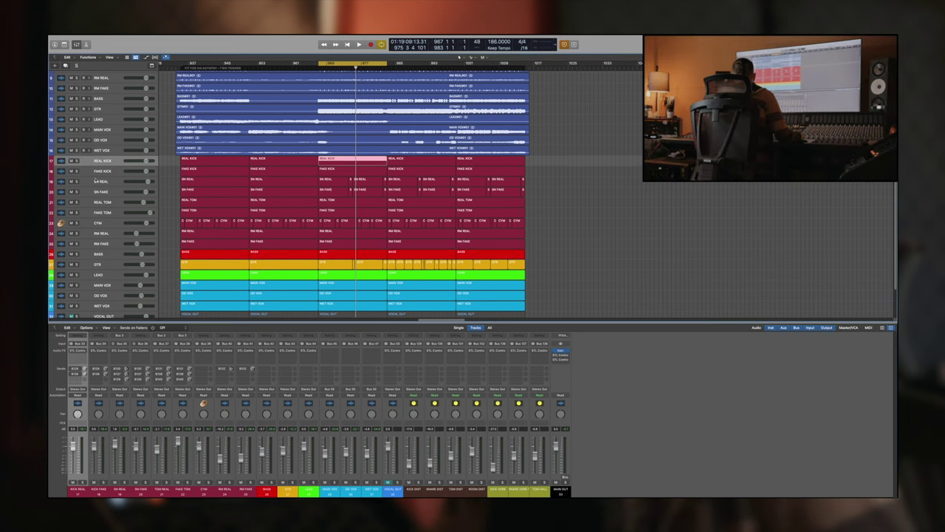
left_click_drag(267, 489, 309, 488)
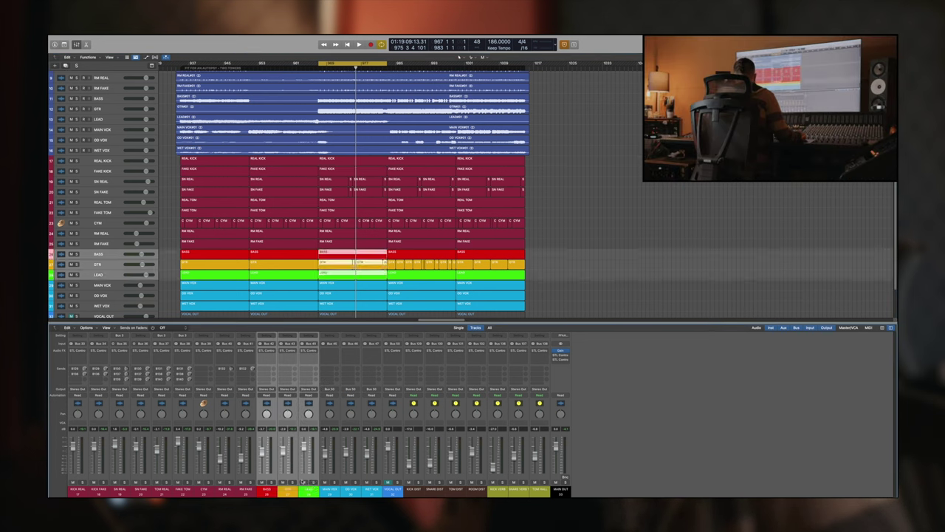
key("ctrl+m")
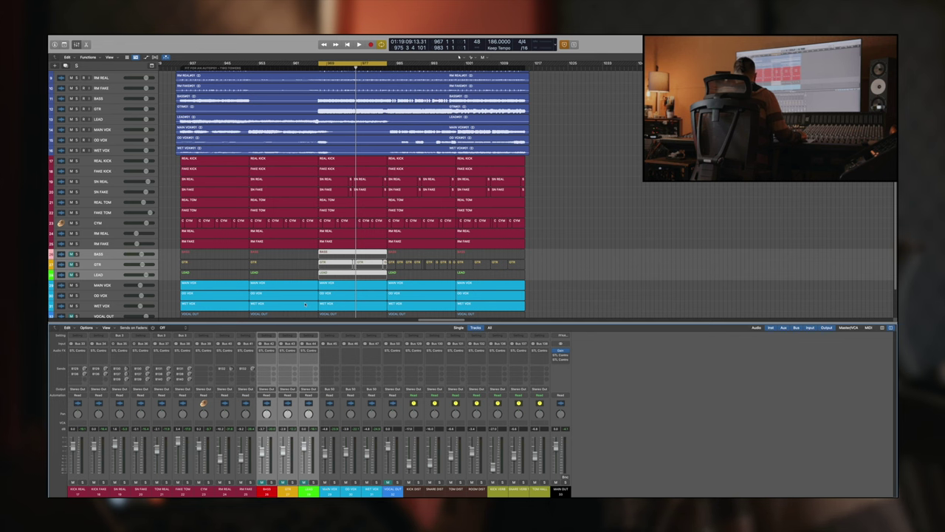
scroll(309, 304, "down", 1)
key("space")
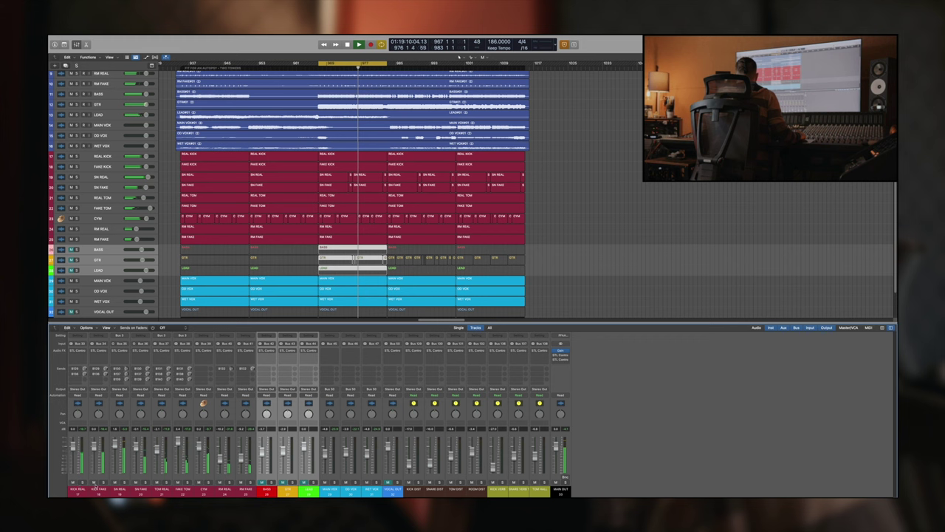
key("space")
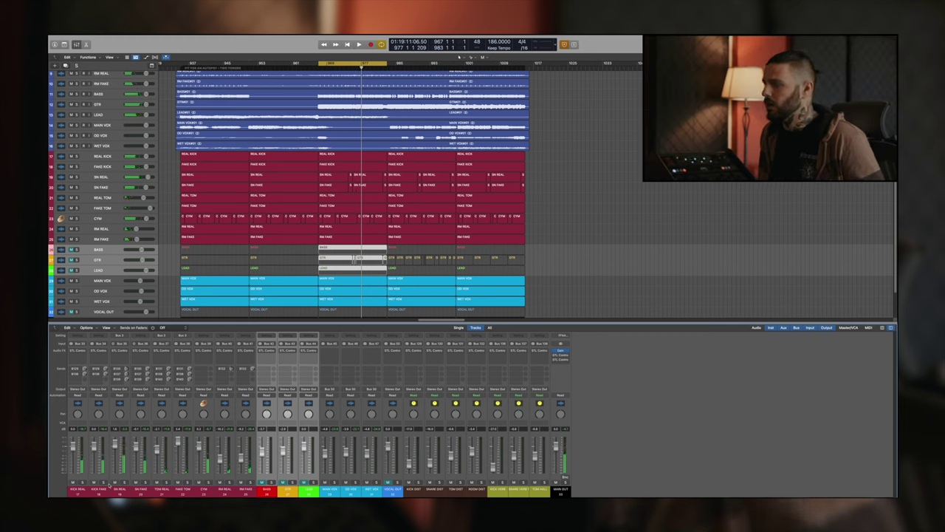
- Open STL ControlHub on the KICK REAL channel, solo the track and audition it with the plug-in enabled
left_click(84, 489)
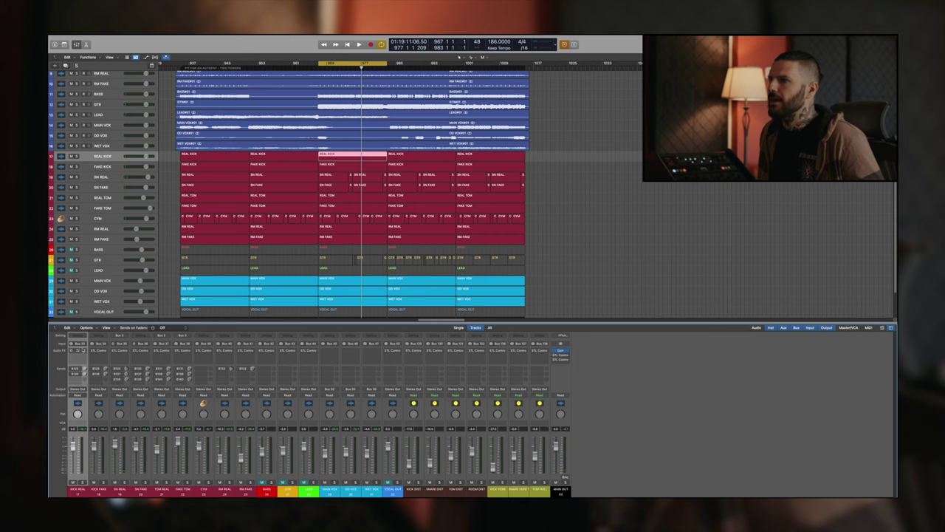
left_click(78, 350)
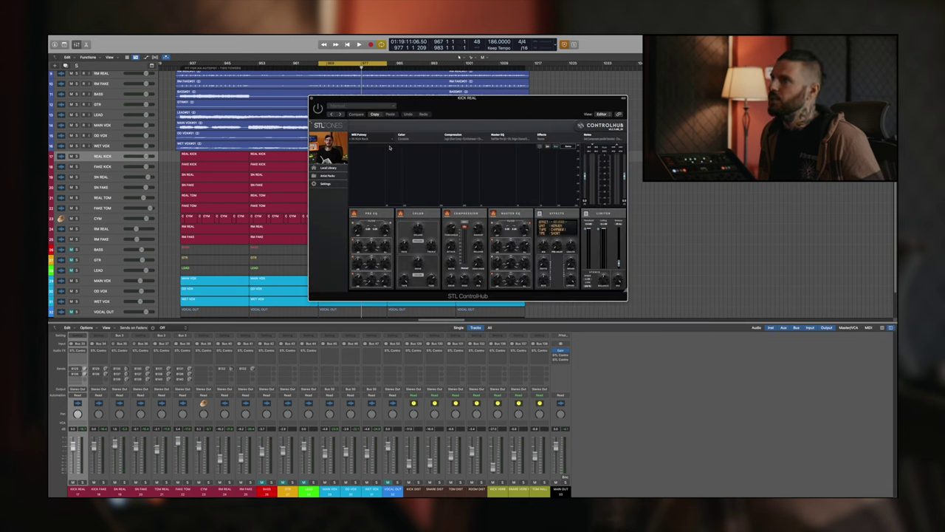
left_click_drag(444, 112, 409, 158)
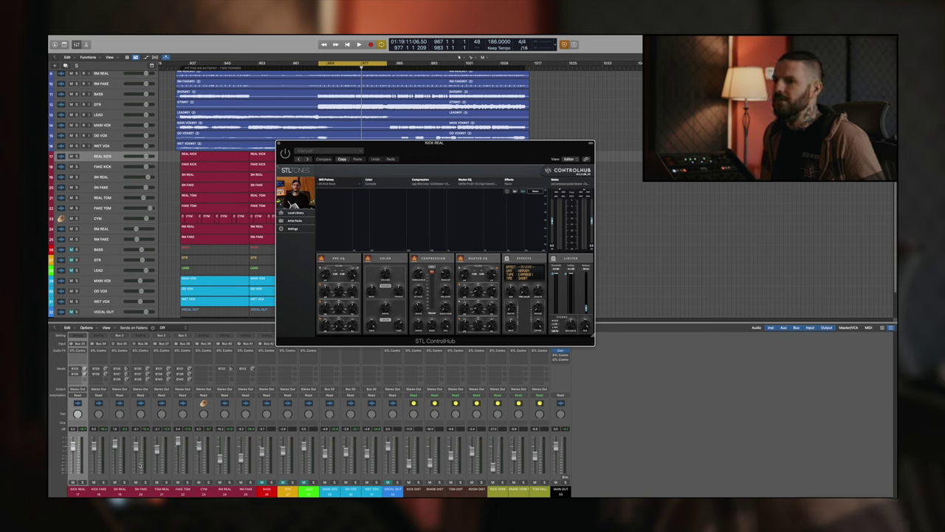
left_click(80, 486)
key("space")
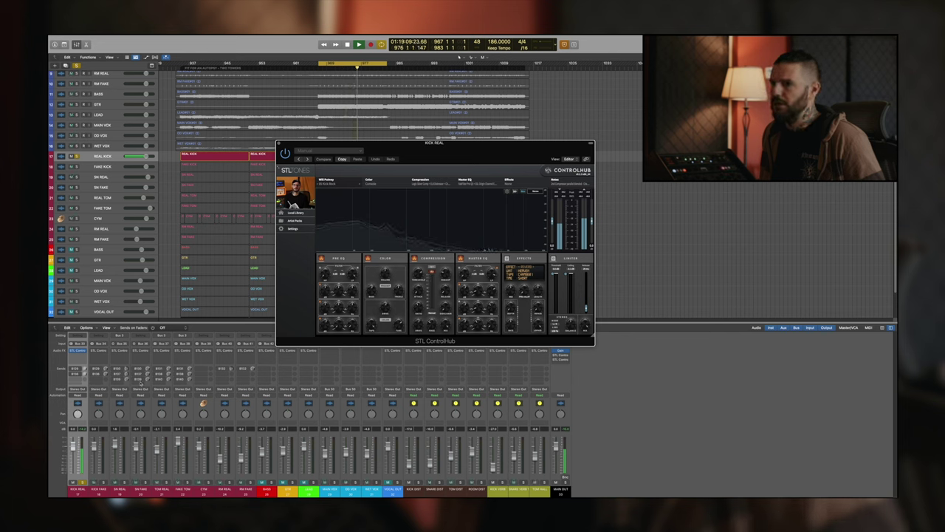
- Solo KICK FAKE, open its ControlHub plug-in and audition the track with the plug-in enabled
left_click(97, 489)
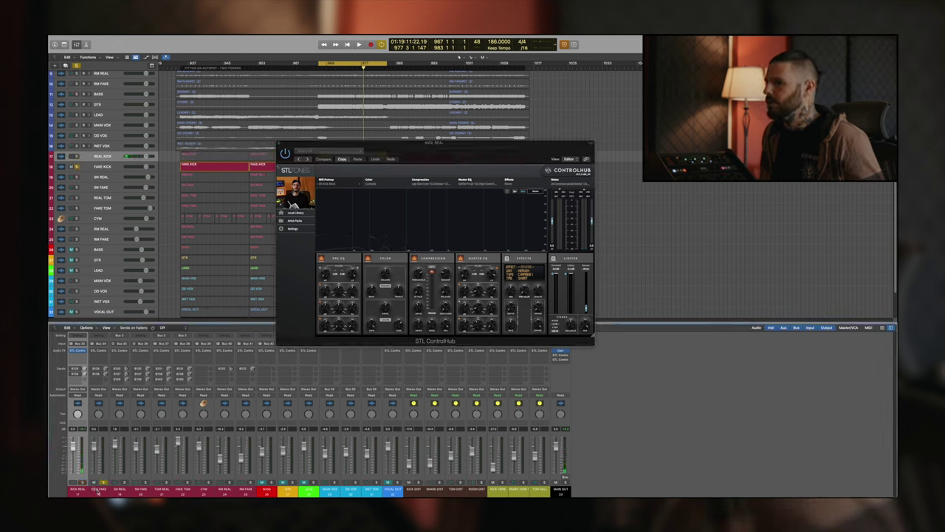
left_click(98, 490)
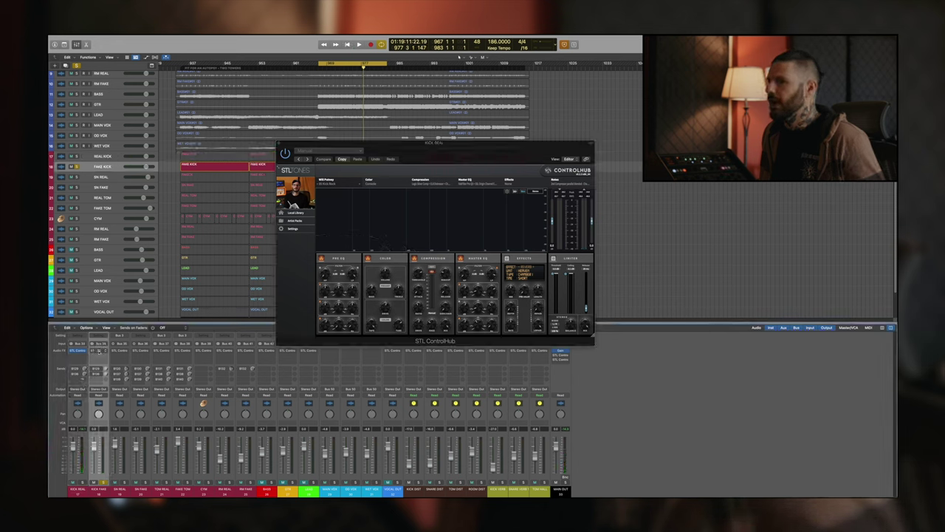
left_click(99, 351)
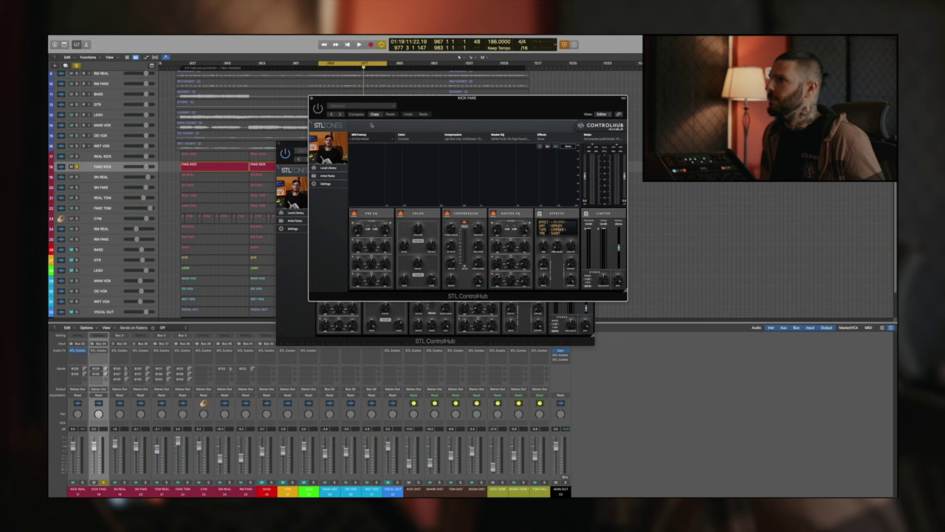
left_click_drag(412, 101, 382, 169)
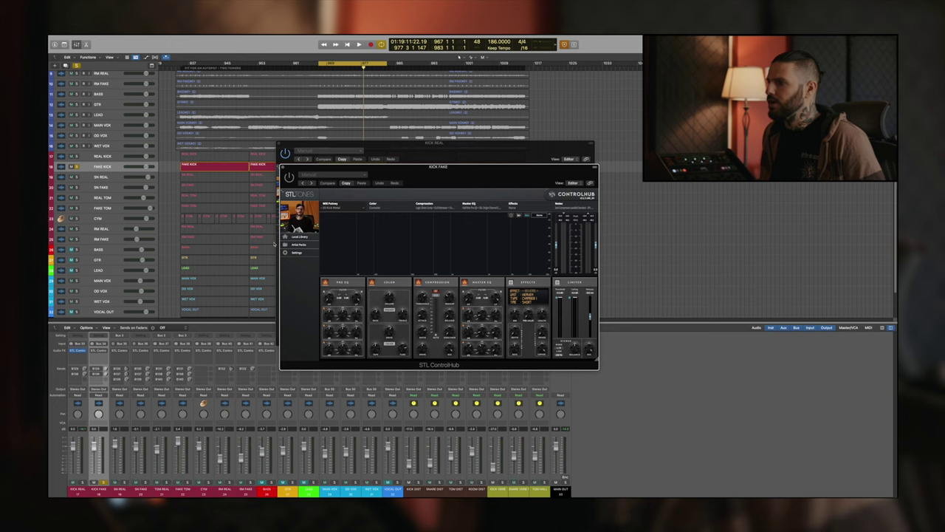
key("space")
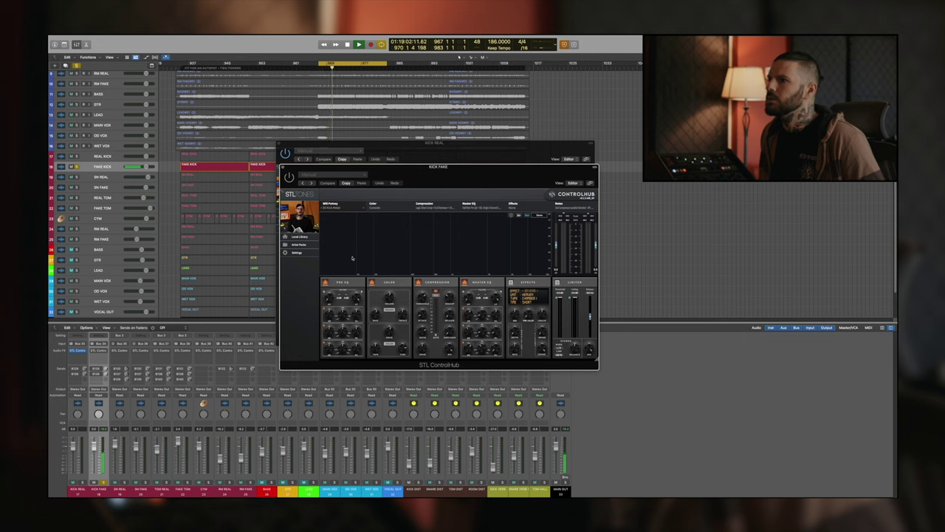
left_click_drag(399, 173, 396, 174)
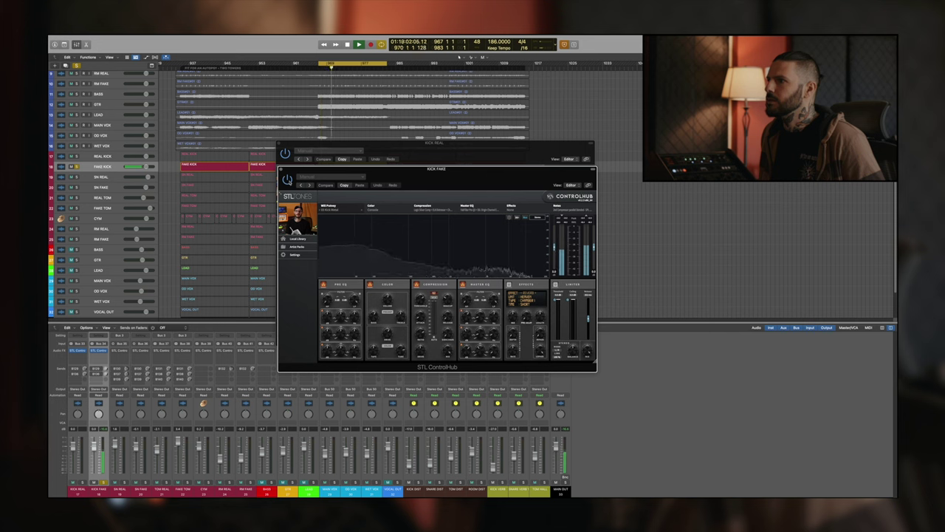
key("space")
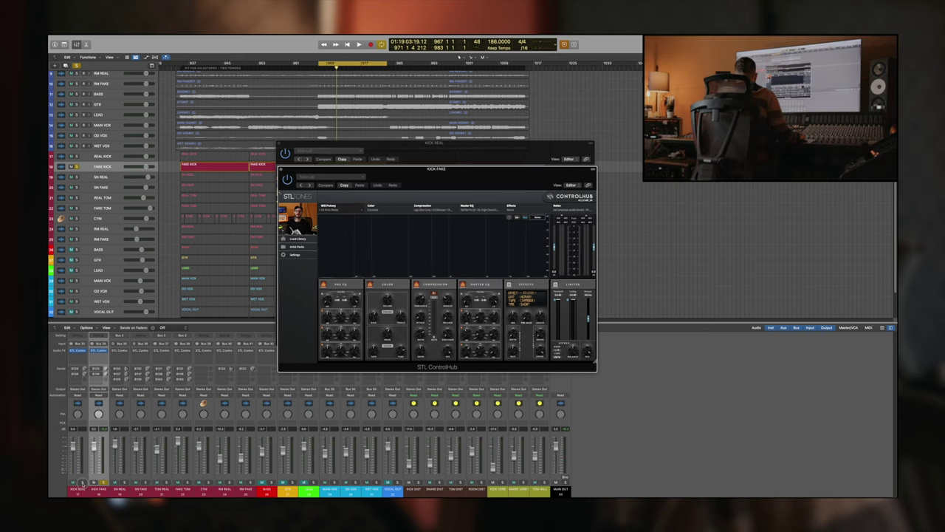
- Solo KICK REAL and KICK FAKE together and play both processed kicks
left_click(78, 483)
left_click(101, 484, "shift")
left_click(105, 484, "shift")
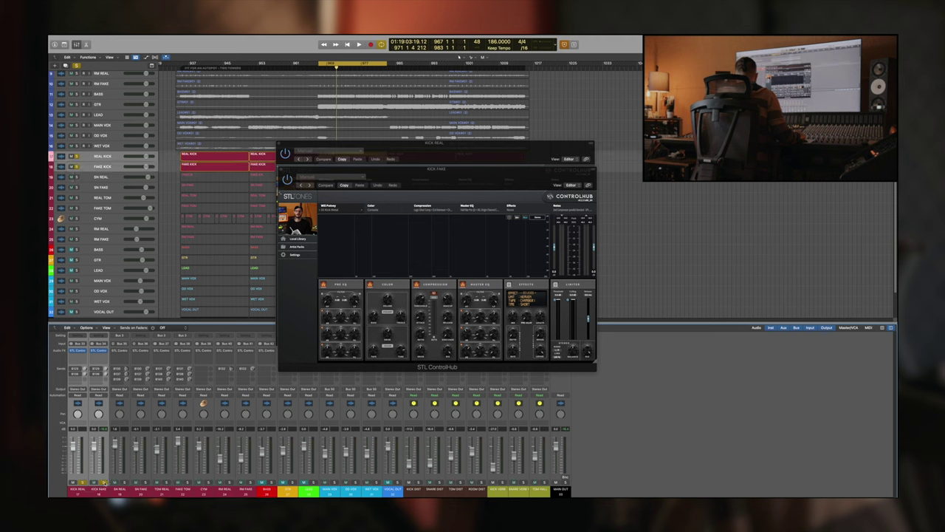
key("space")
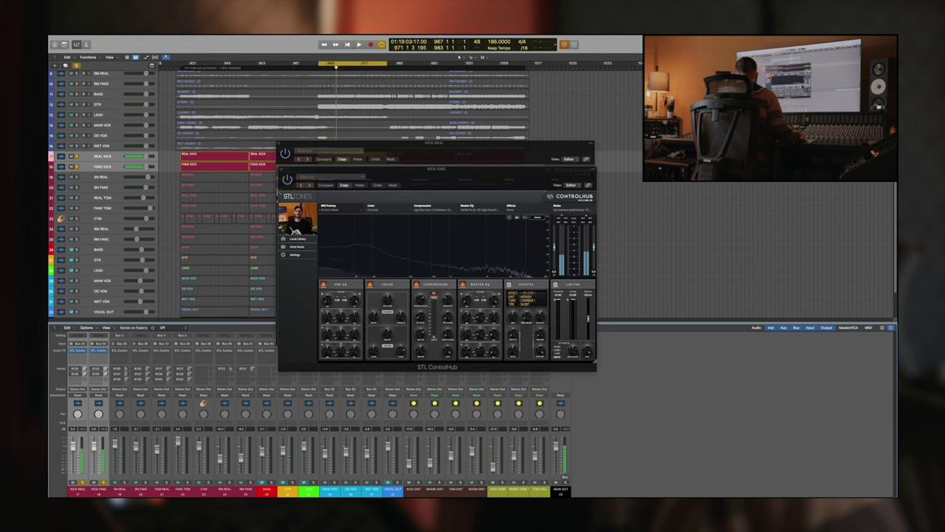
- Browse the Drums presets in SN REAL's ControlHub and audition the snare with the plug-in enabled
key("super+a")
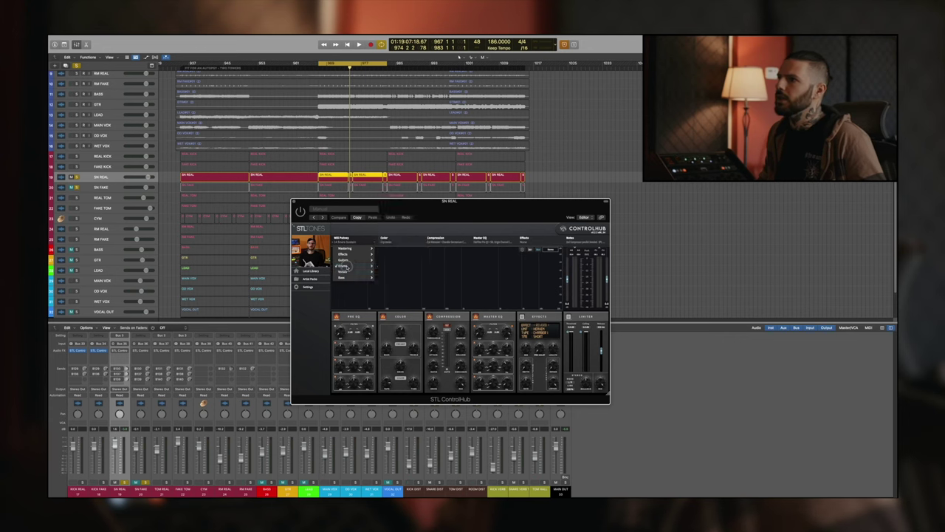
mouse_move(365, 266)
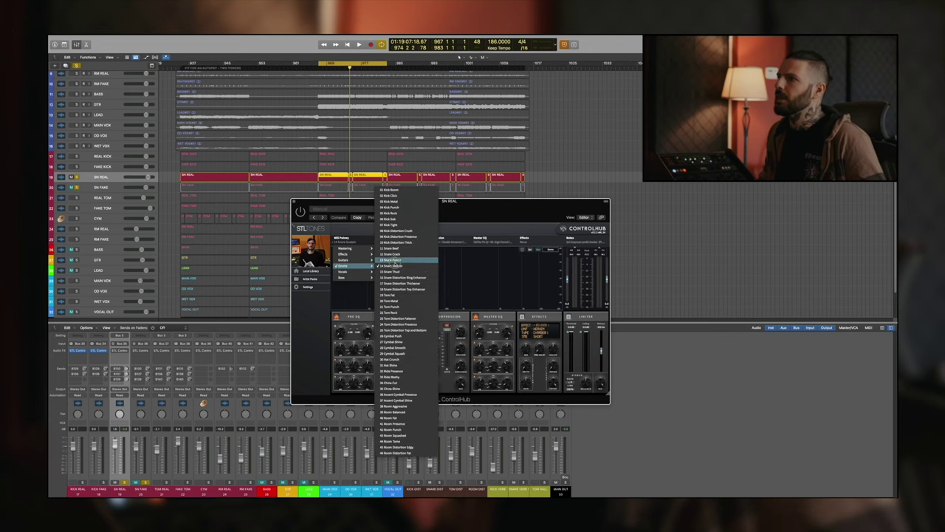
left_click(491, 208)
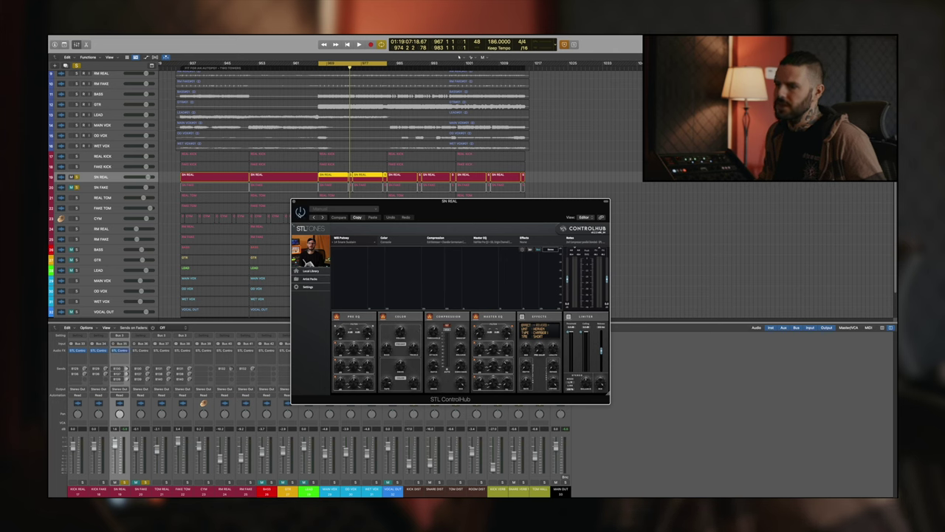
key("space")
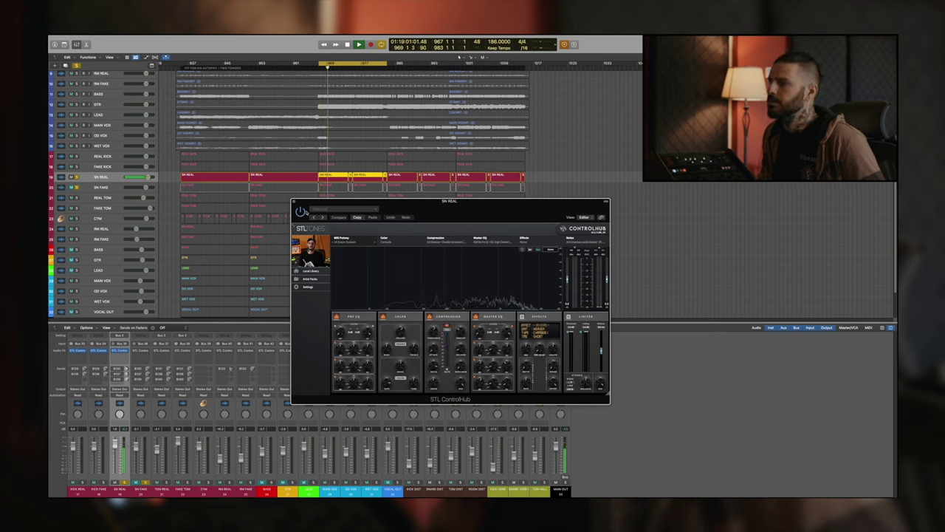
key("space")
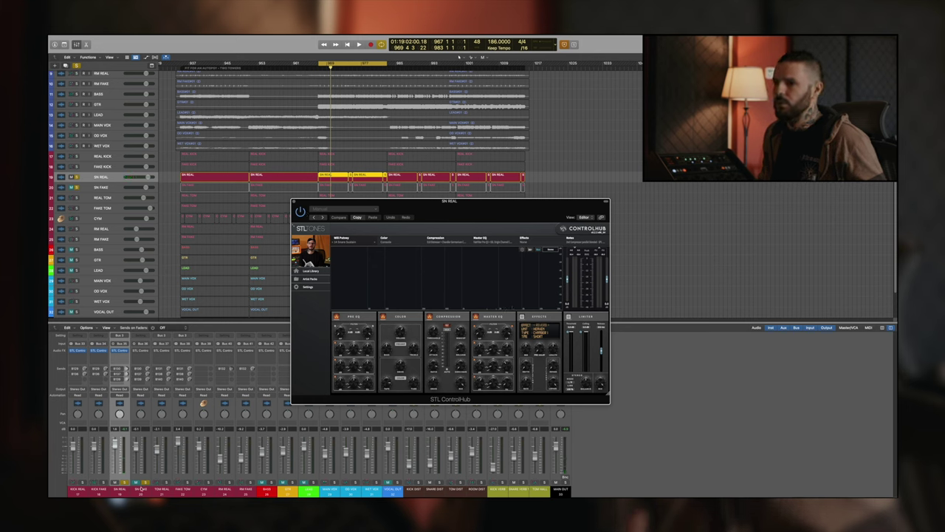
- Mute SN REAL, open ControlHub on SN FAKE and audition that snare with the plug-in enabled
left_click(139, 454)
left_click(117, 488)
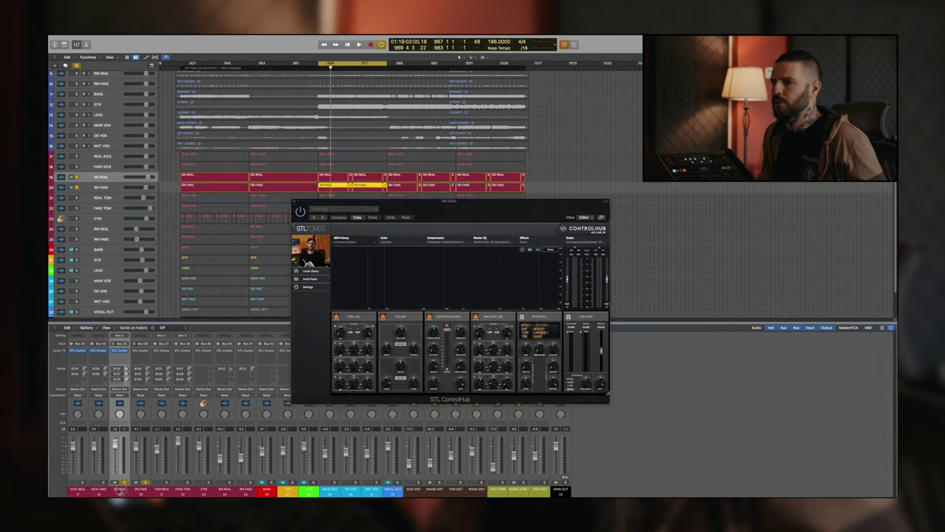
left_click(141, 491)
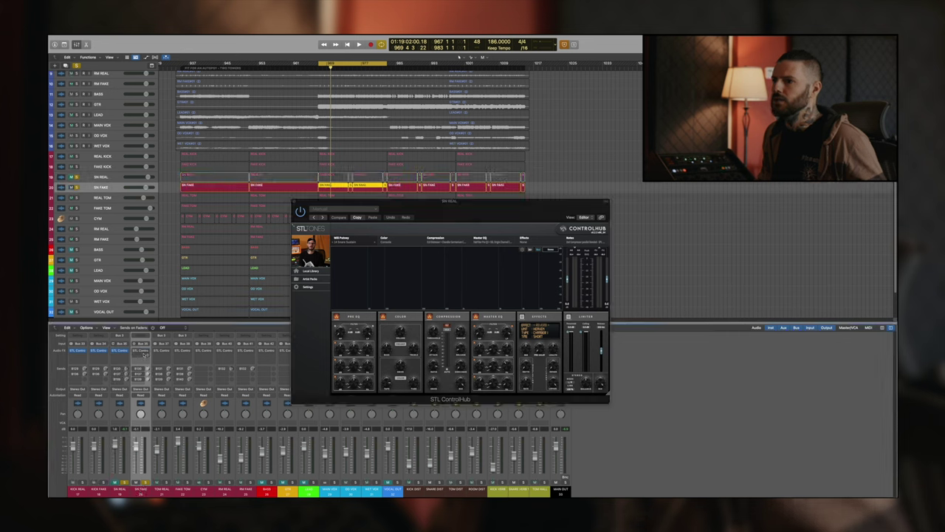
left_click(140, 350)
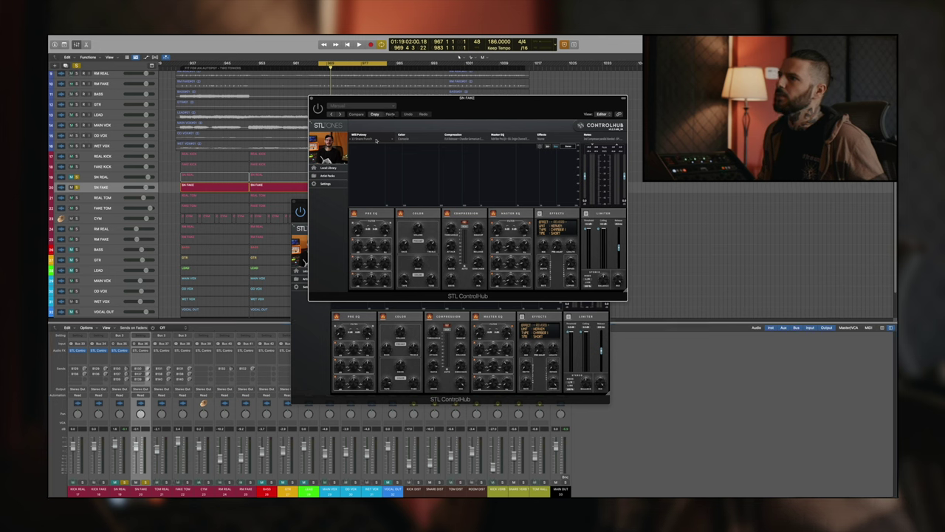
left_click_drag(395, 101, 362, 243)
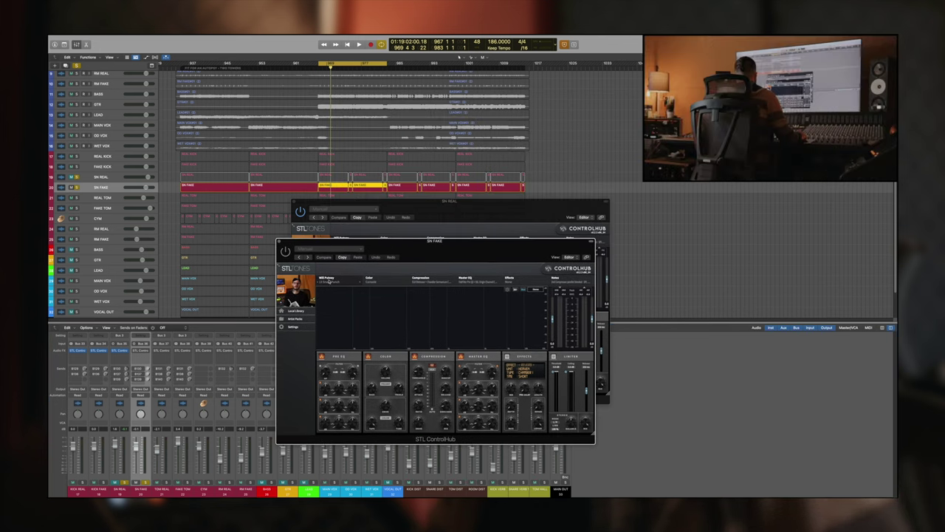
key("space")
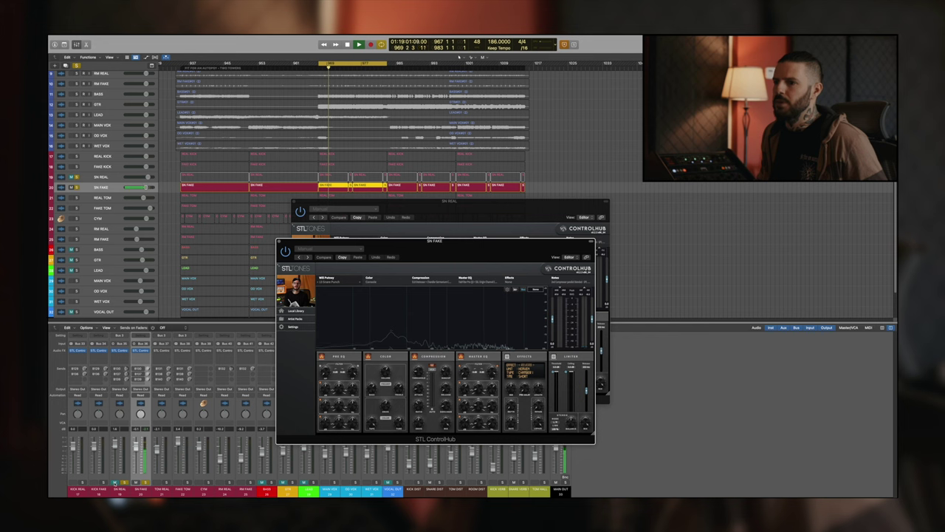
- Unmute SN REAL, hide the plug-in windows and solo both kick channels to hear the kicks and snares together
left_click(114, 481)
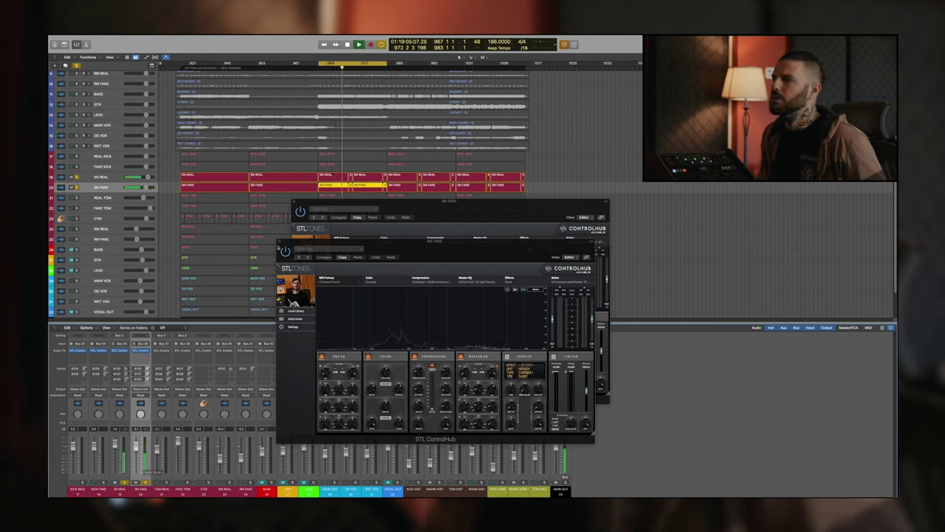
key("v")
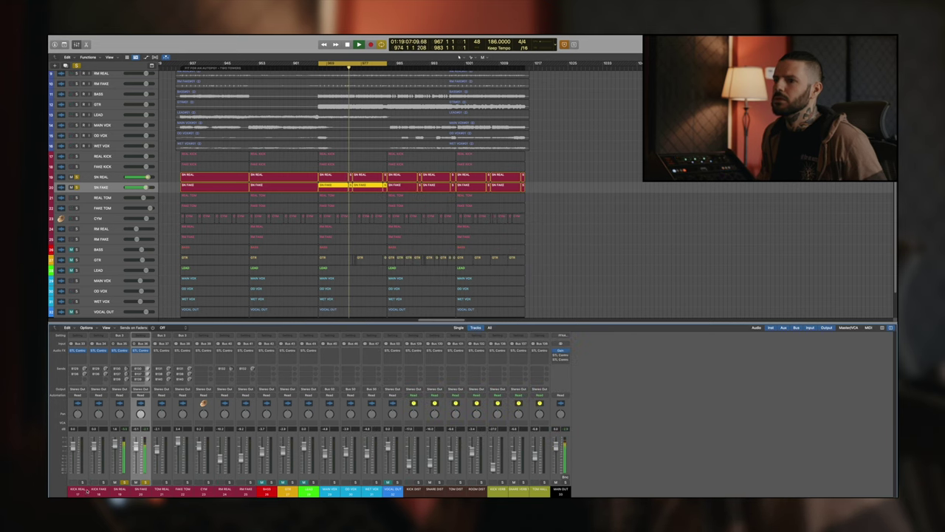
left_click(86, 491)
left_click(98, 491, "shift")
left_click(93, 481)
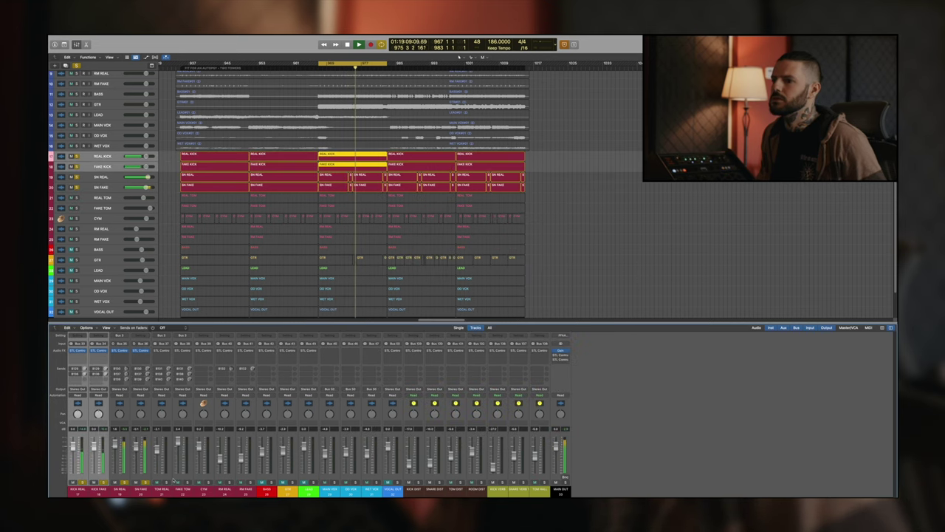
left_click(145, 490, "shift")
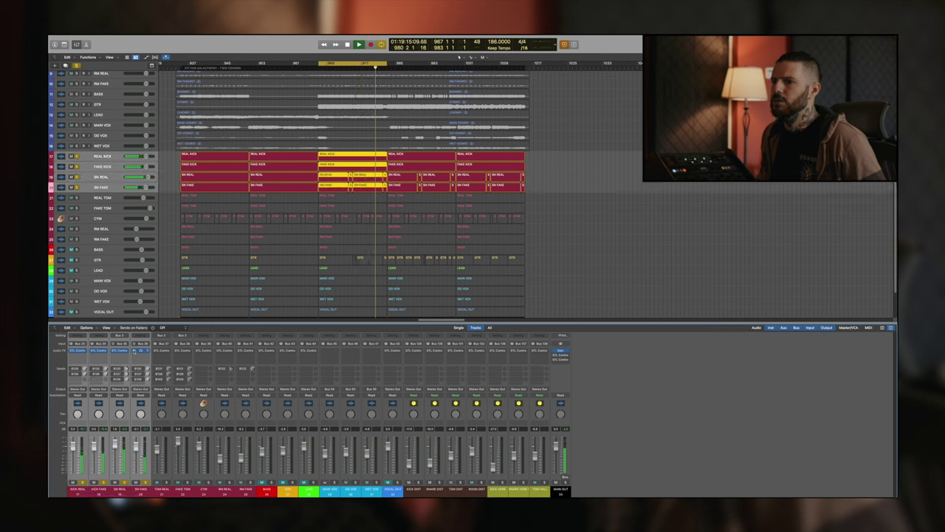
key("space")
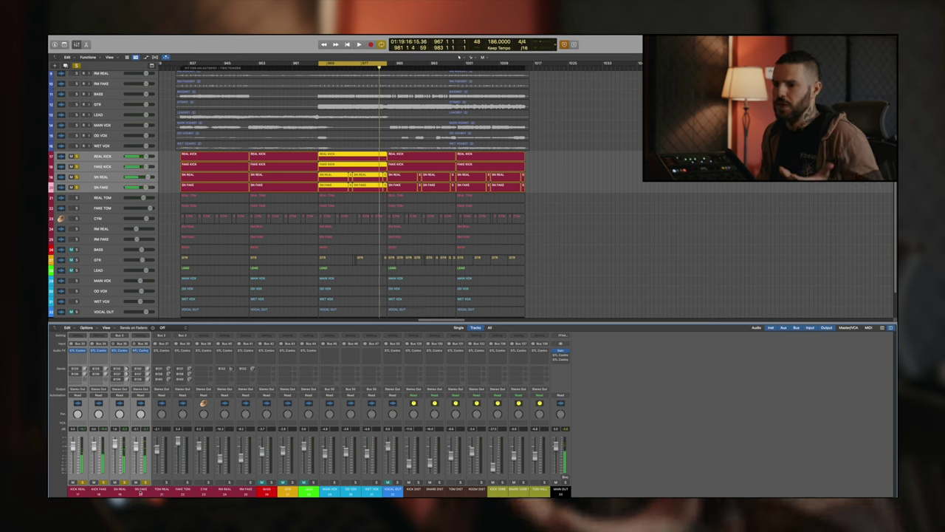
- Select both tom channels, clear all solos and open ControlHub on TOM REAL, placing its window clear of the tracks
left_click(160, 493)
left_click(183, 489, "shift")
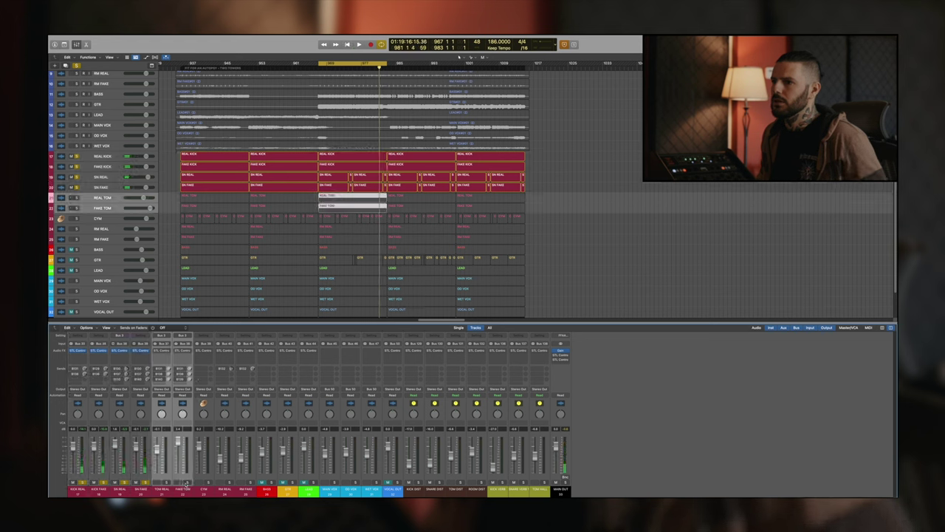
left_click(186, 482, "alt")
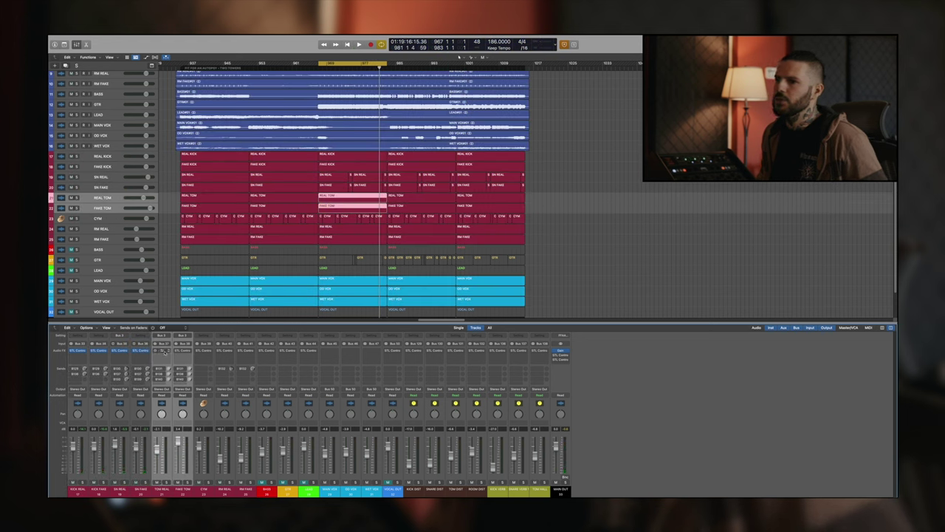
left_click(178, 352)
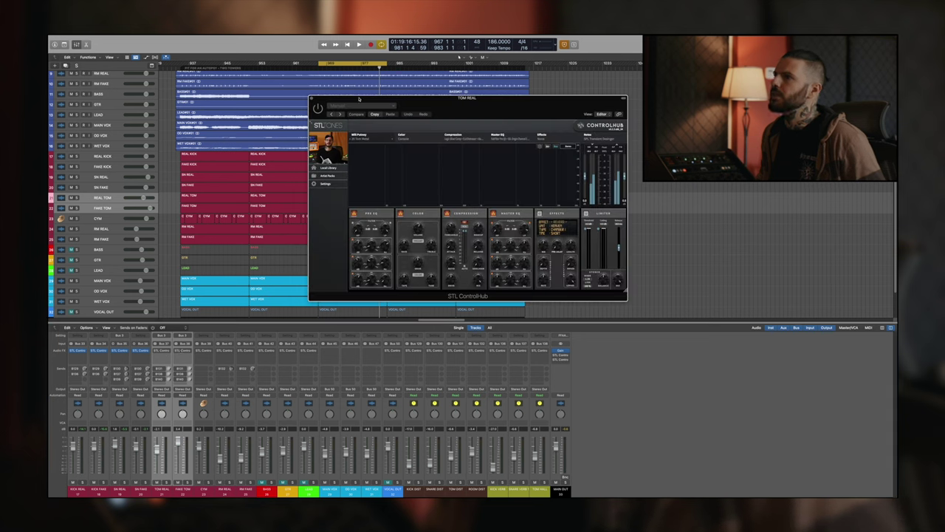
left_click_drag(358, 99, 394, 225)
- Set the cycle range to bars 974–976 over the tom fill and solo TOM REAL to audition it with ControlHub enabled
left_click(325, 207)
key("z")
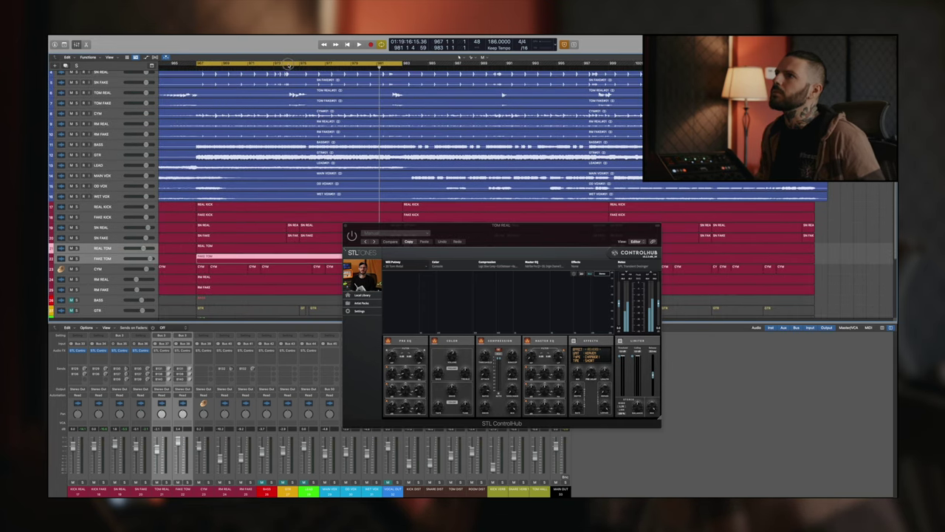
double_click(288, 64)
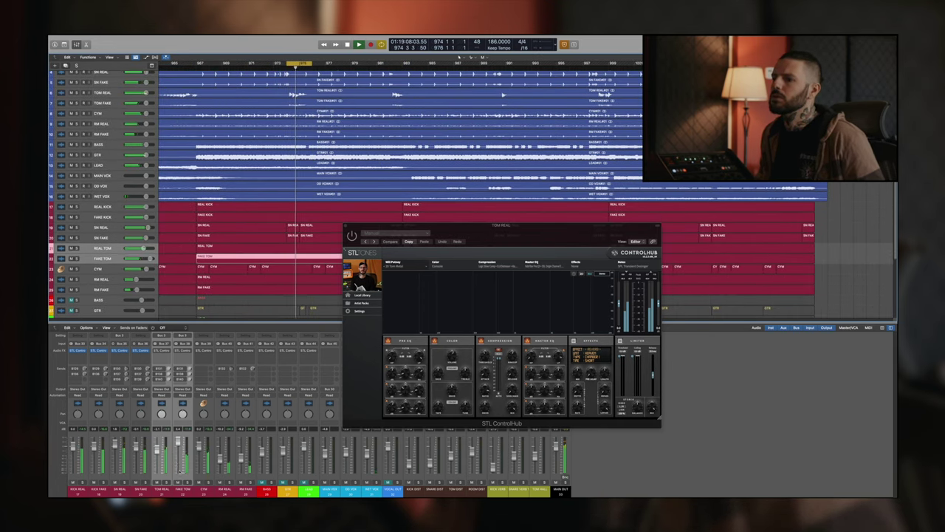
key("Up")
key("s")
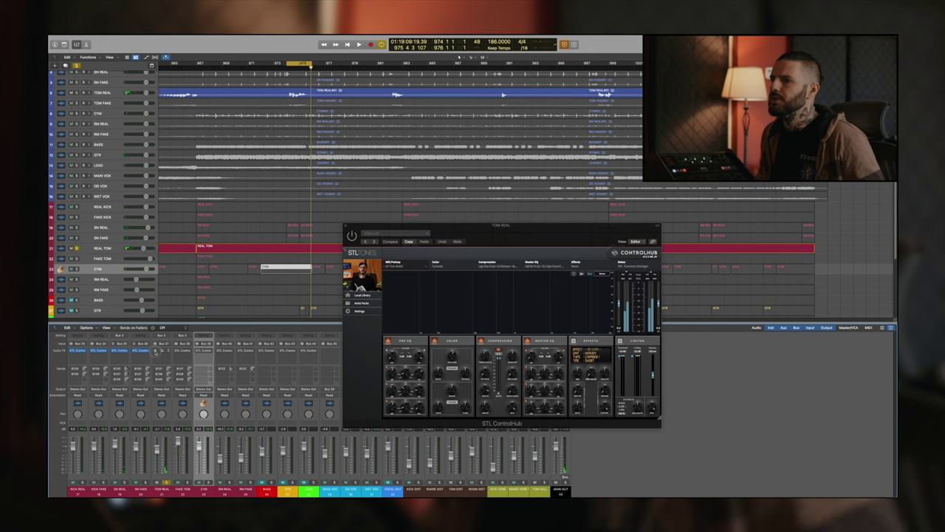
left_click(161, 494)
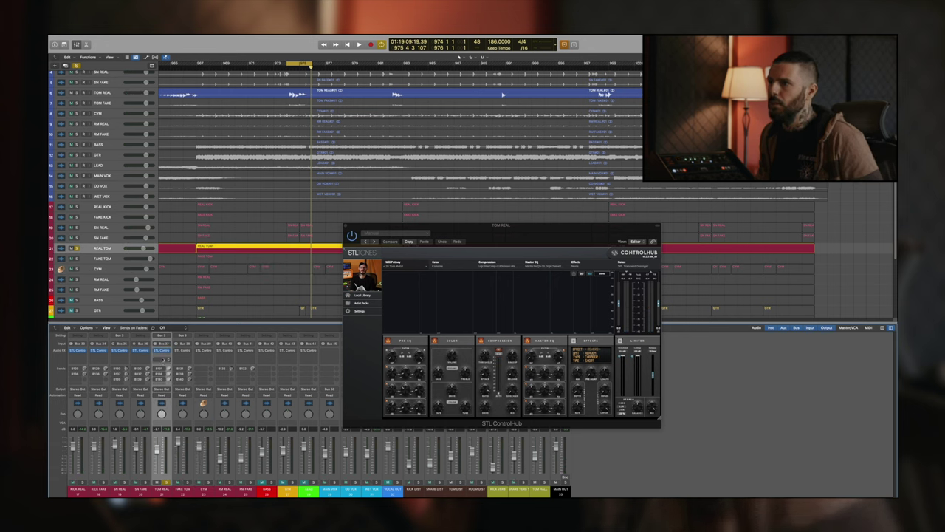
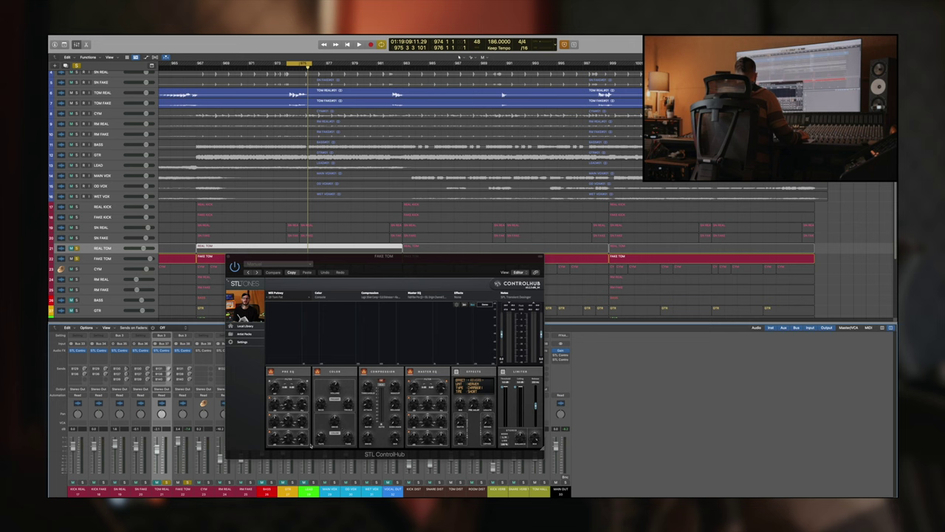
- Unmute TOM REAL, play both toms soloed with the kicks and snares, and close the tom's ControlHub window
left_click(155, 487)
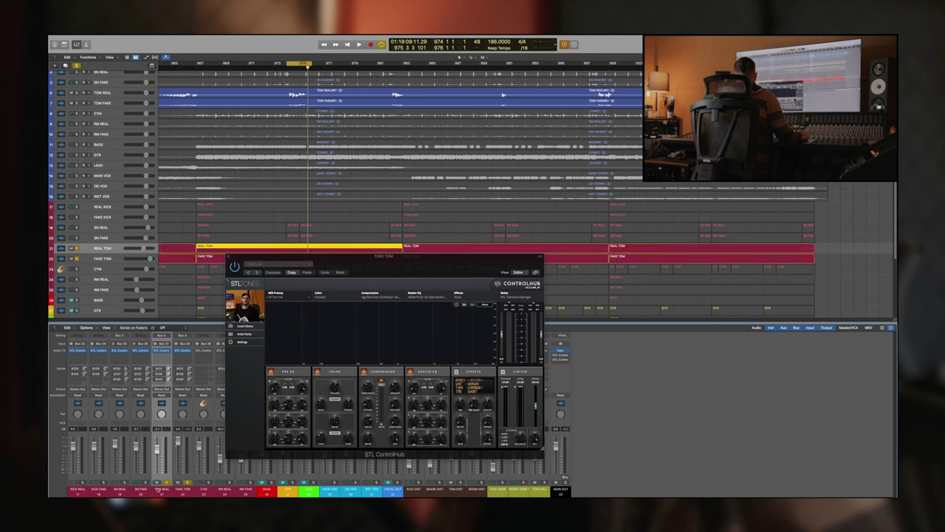
left_click(181, 489, "shift")
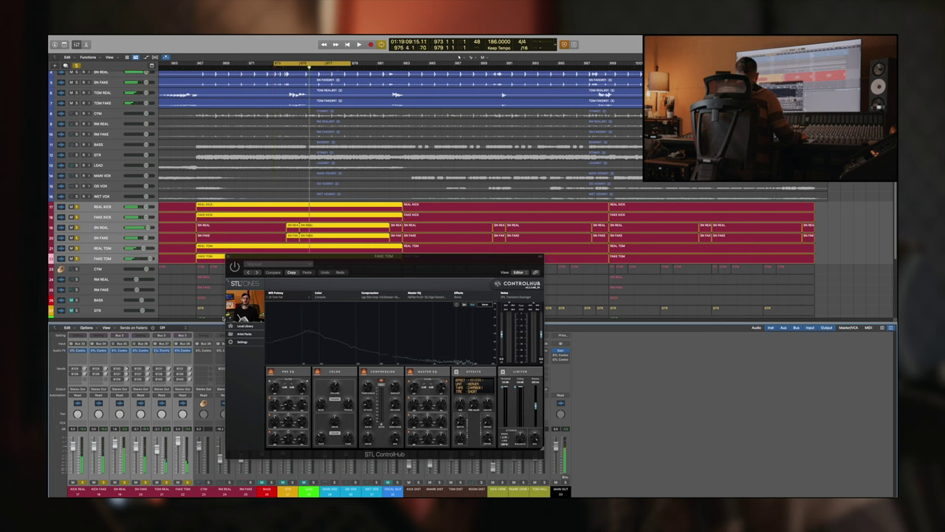
key("super+w")
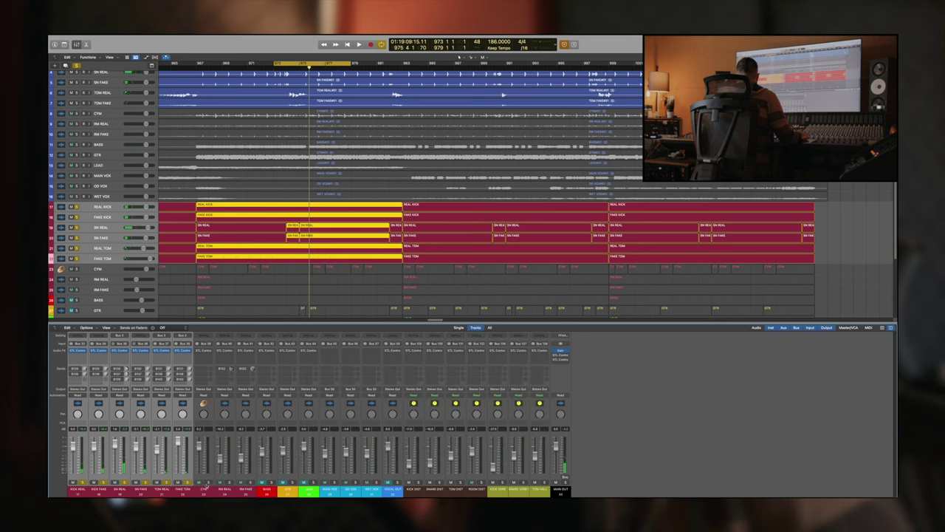
- Add CYM to the soloed drums, open its ControlHub and set the cycle range to bars 967–983
left_click(207, 484)
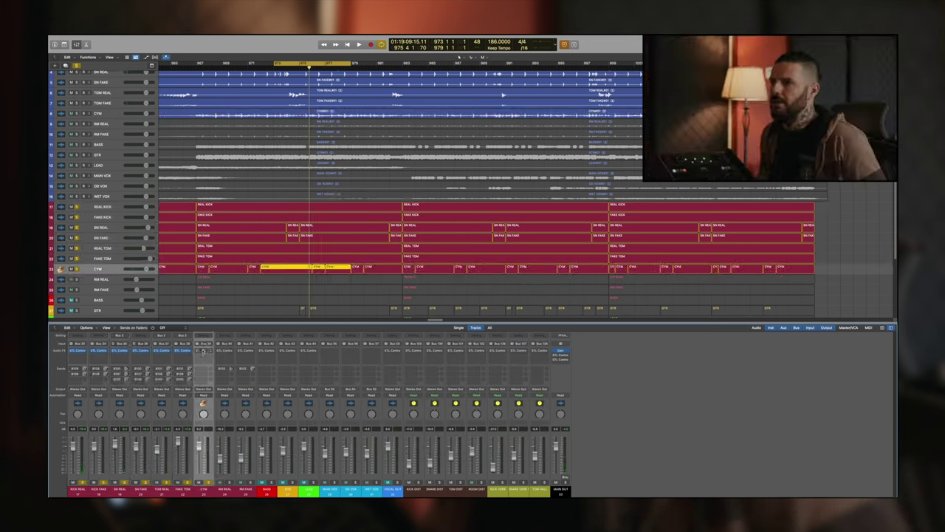
left_click(200, 351)
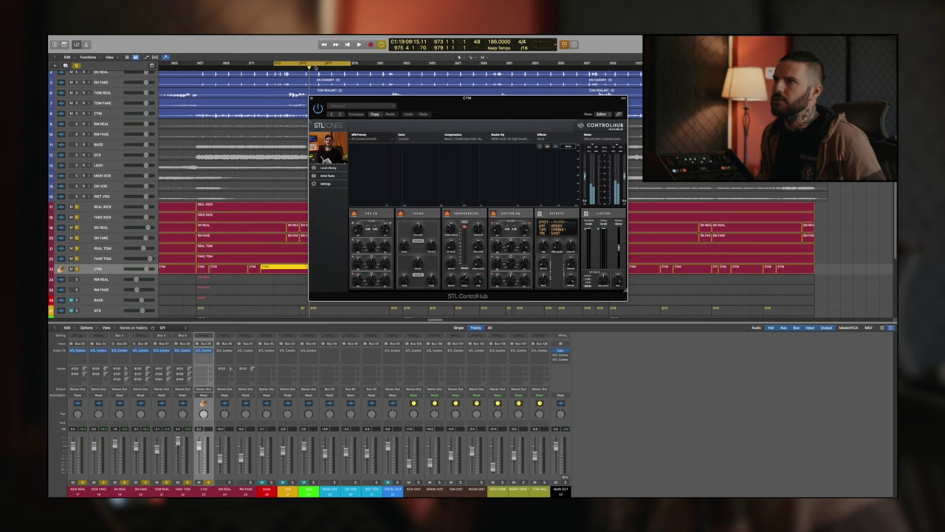
left_click_drag(200, 65, 406, 84)
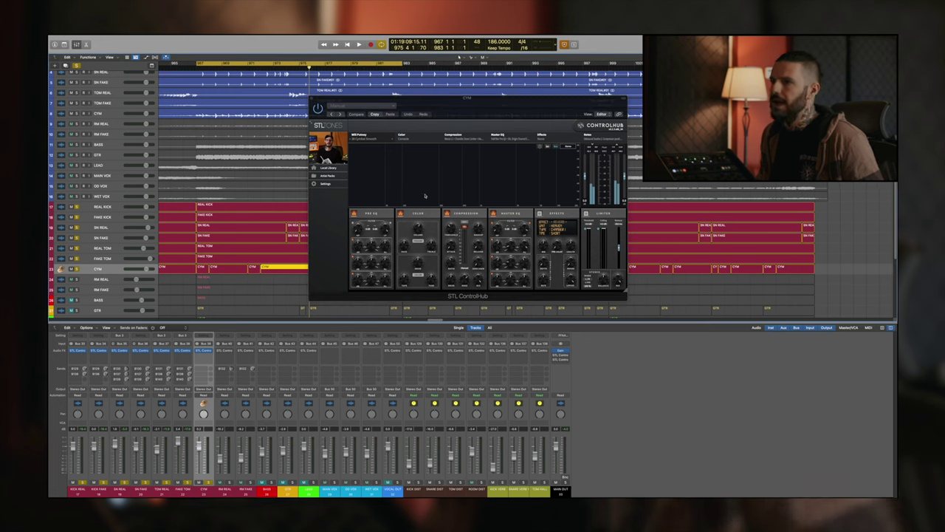
left_click_drag(432, 104, 406, 183)
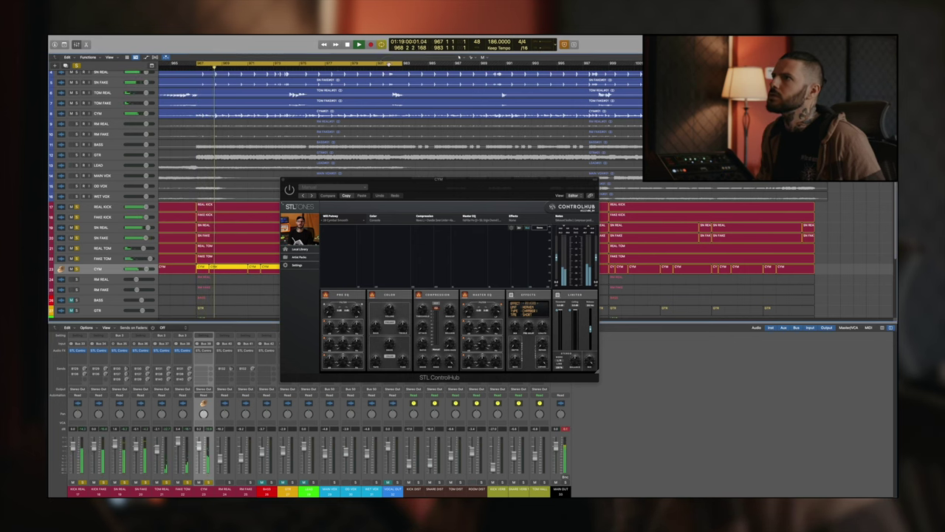
- Set the cycle range to bars 983–997 and play the drums together with the unprocessed cymbals
left_click(388, 64)
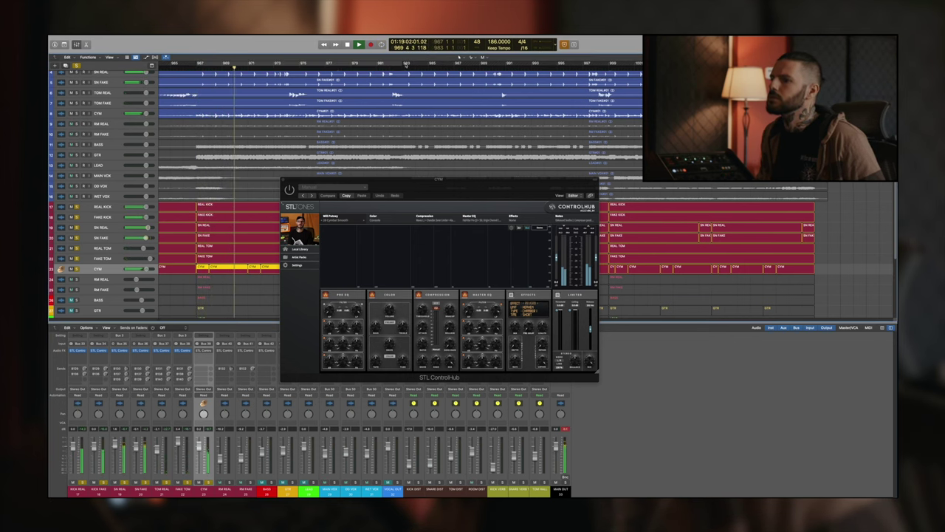
left_click_drag(404, 63, 584, 64)
key("space")
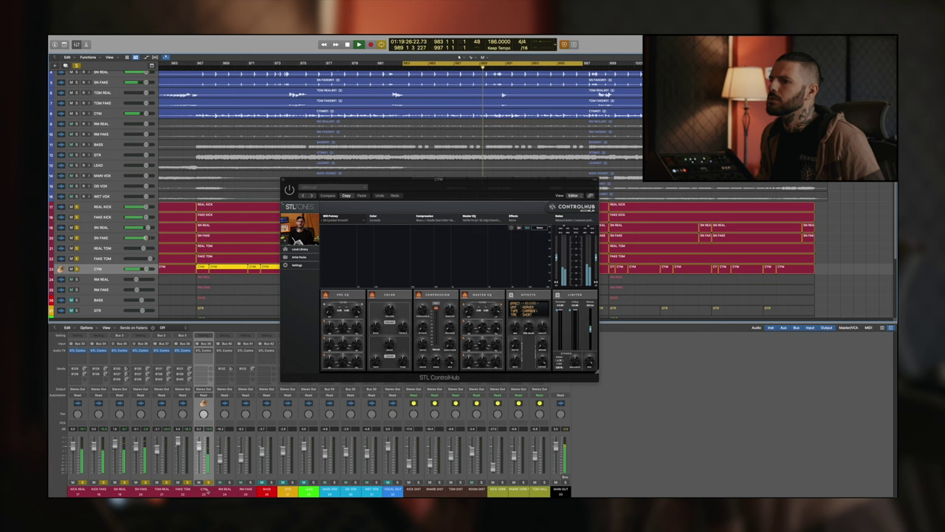
key("space")
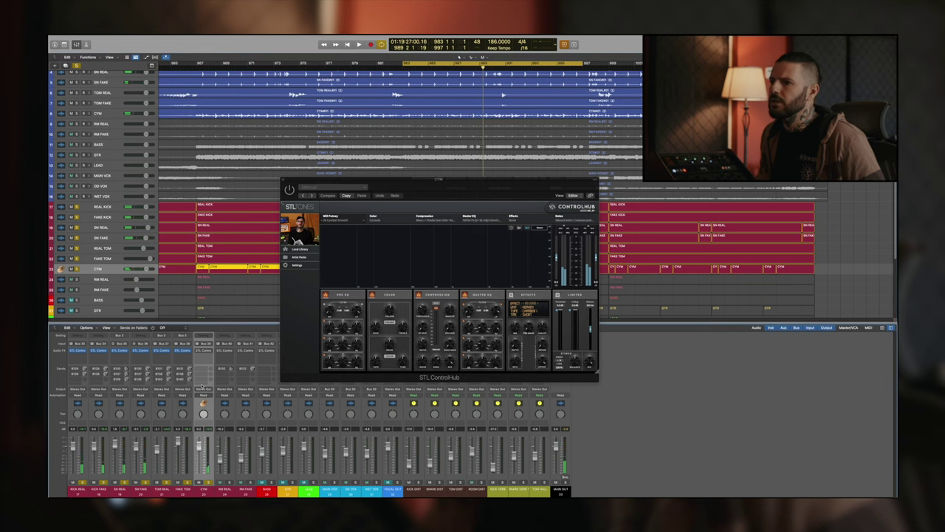
- Solo CYM alone and audition the cymbals with its ControlHub enabled
left_click(202, 352)
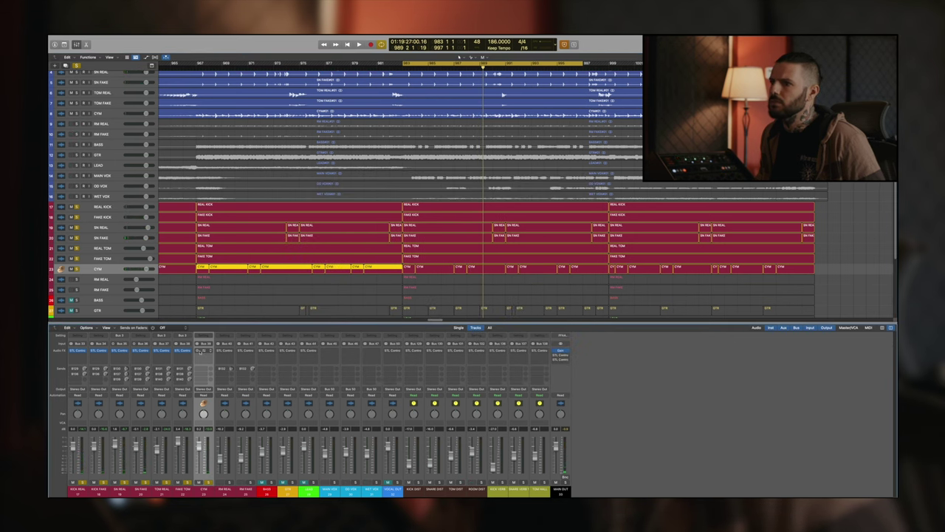
left_click(199, 351)
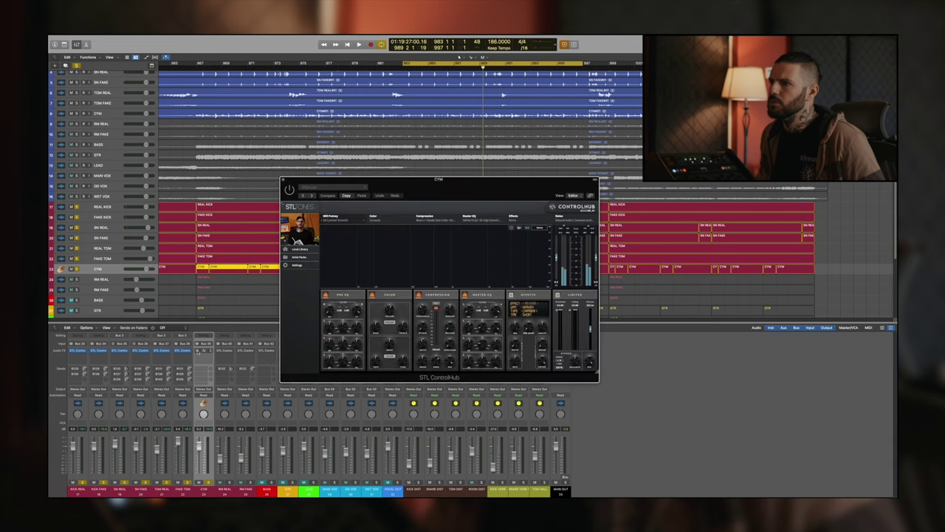
left_click(207, 484)
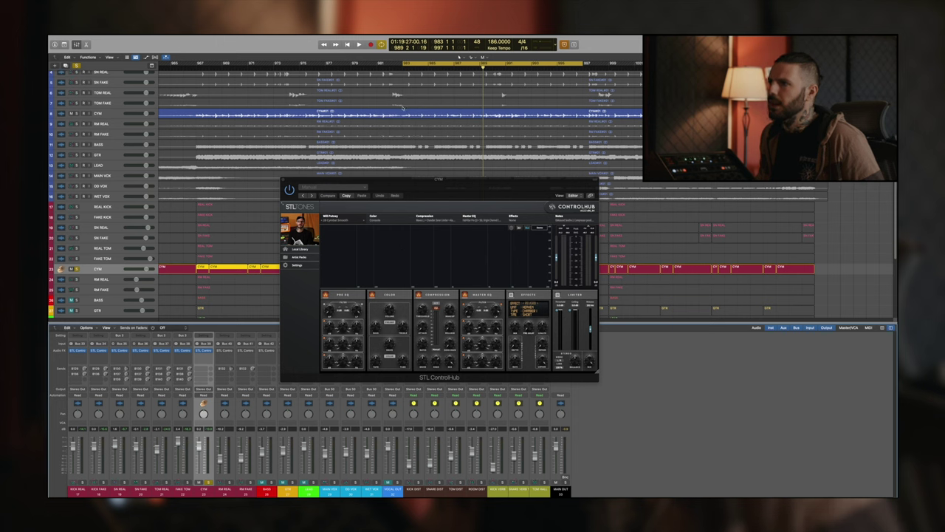
left_click(402, 112)
key("space")
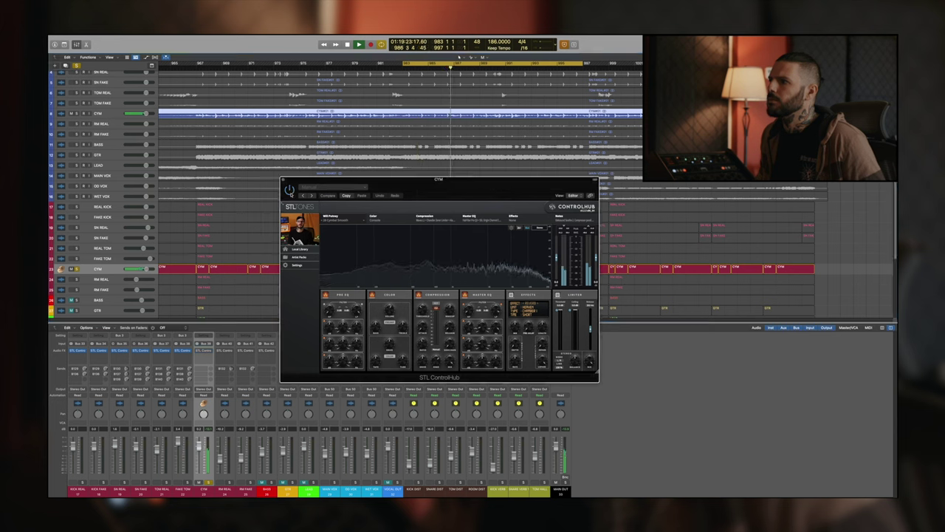
key("space")
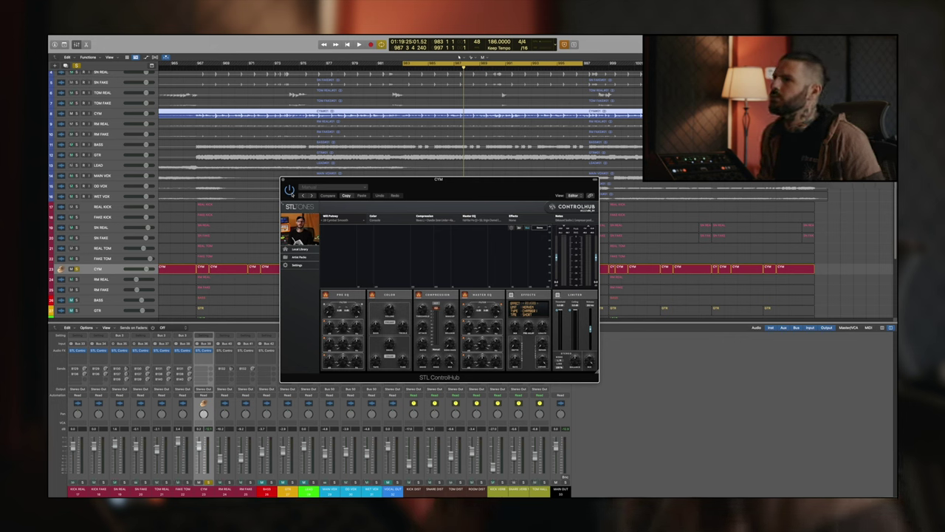
key("space")
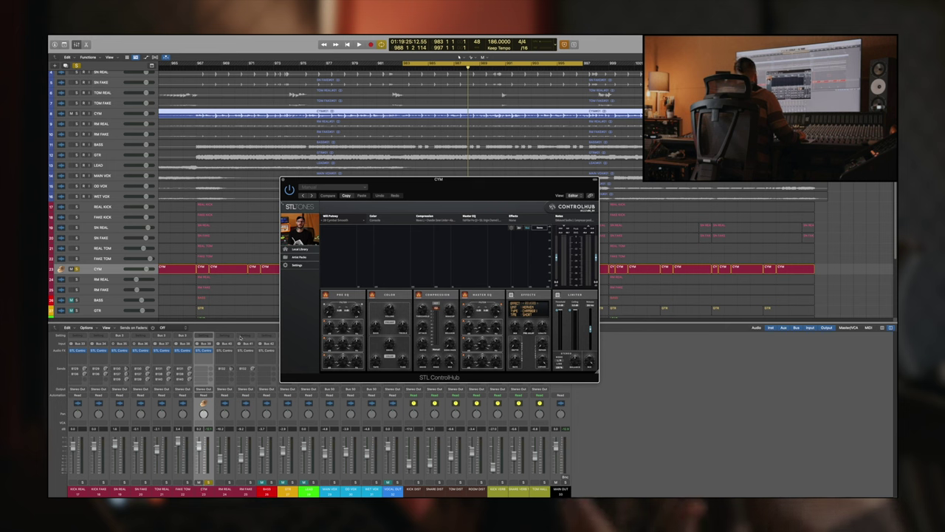
- Solo RM REAL instead of CYM, open its ControlHub and close the cymbal plug-in window
left_click(227, 489)
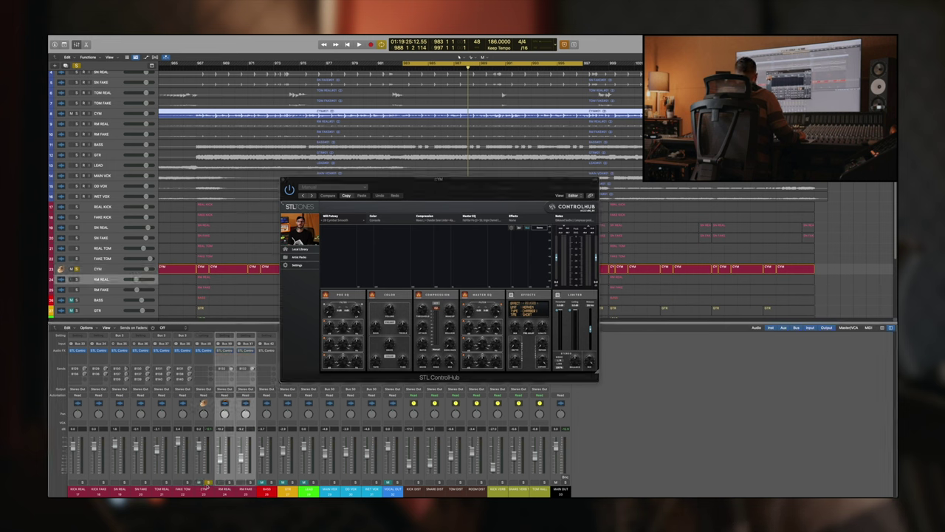
key("s")
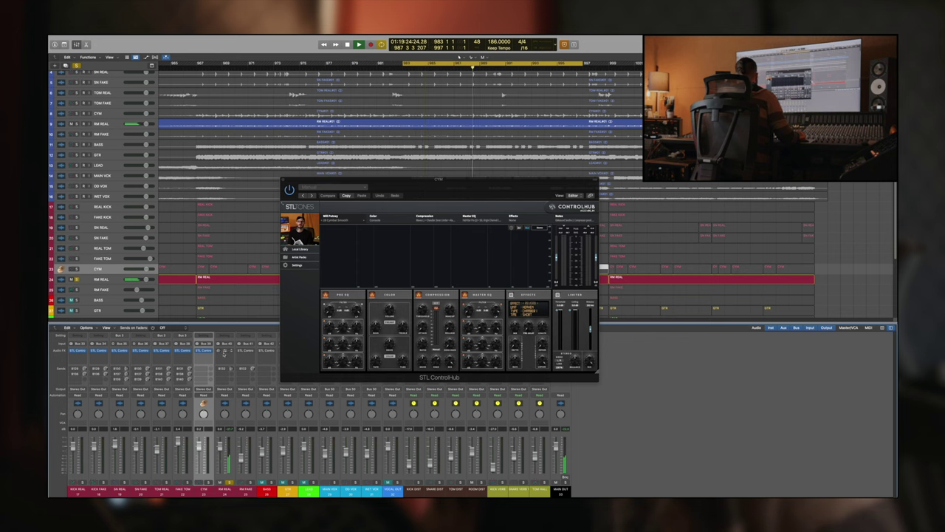
left_click(224, 351)
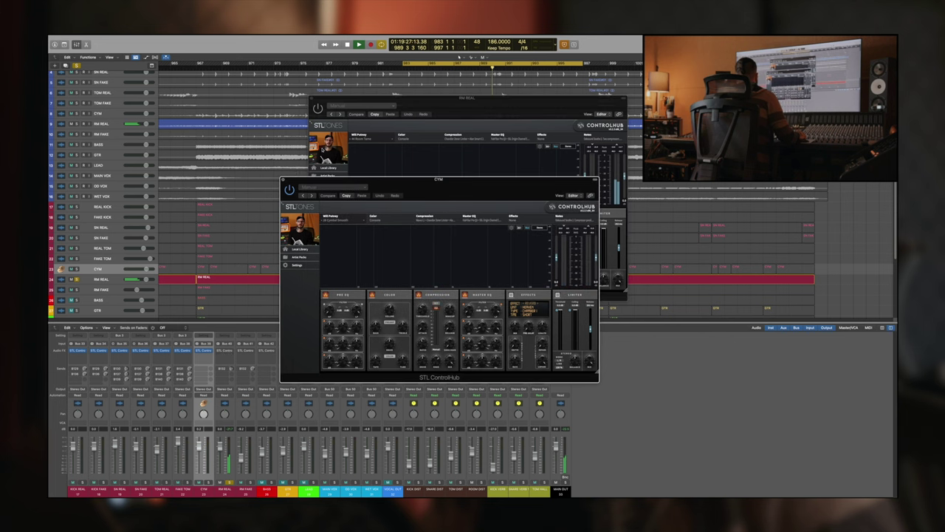
left_click(283, 180)
left_click_drag(373, 100, 341, 282)
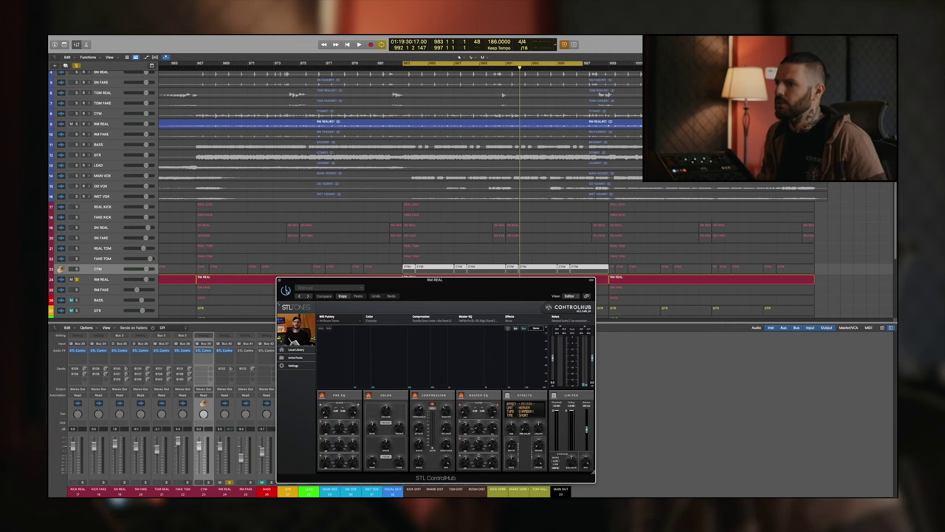
- Play RM REAL through its ControlHub preset and compare the room sound with the plug-in on and off
key("space")
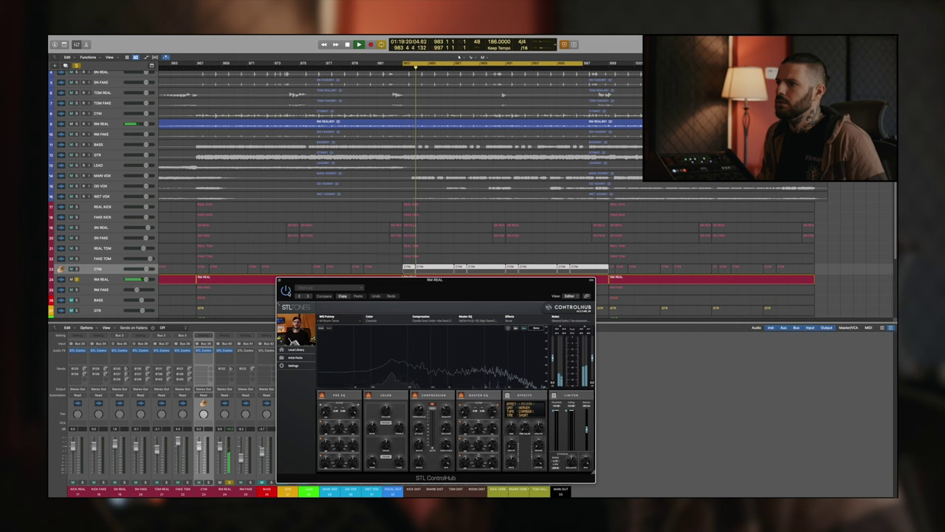
key("space")
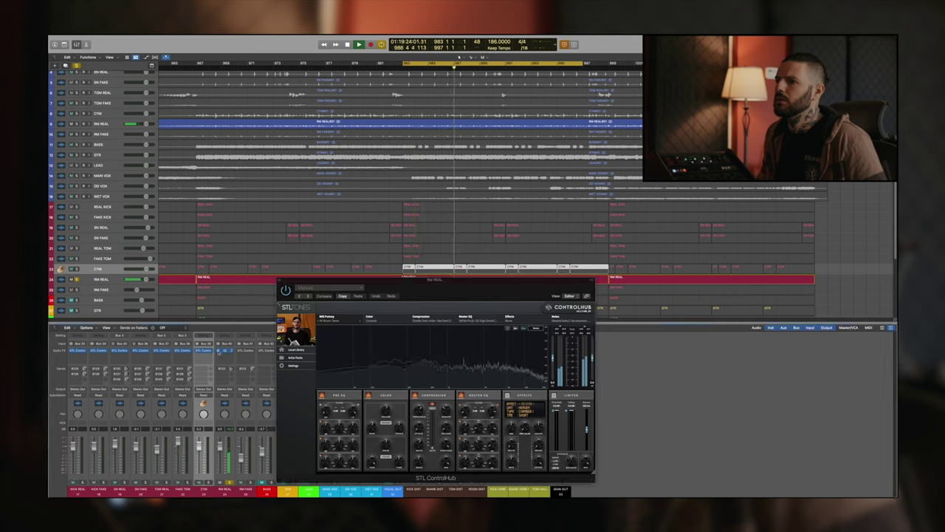
key("space")
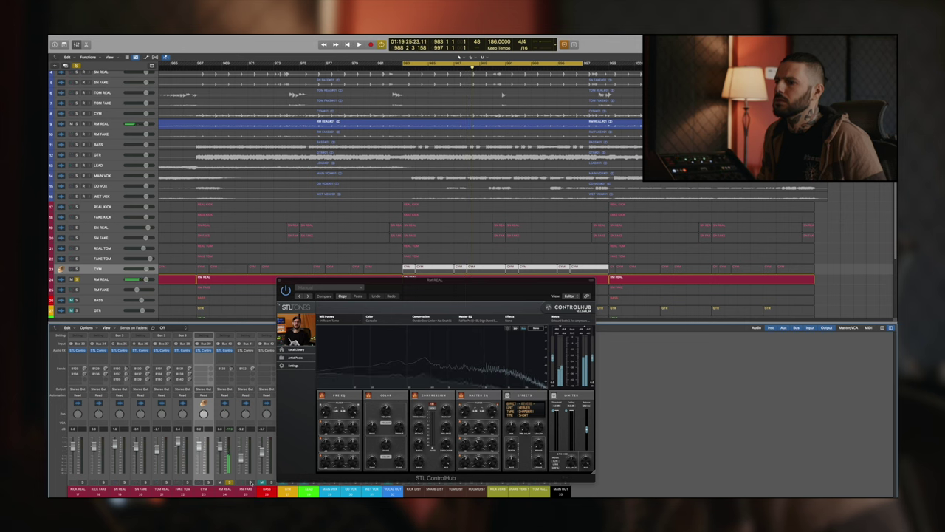
- Solo RM FAKE instead of RM REAL, open its ControlHub and play the unprocessed fake room channel
left_click(229, 482, "shift")
left_click(245, 351)
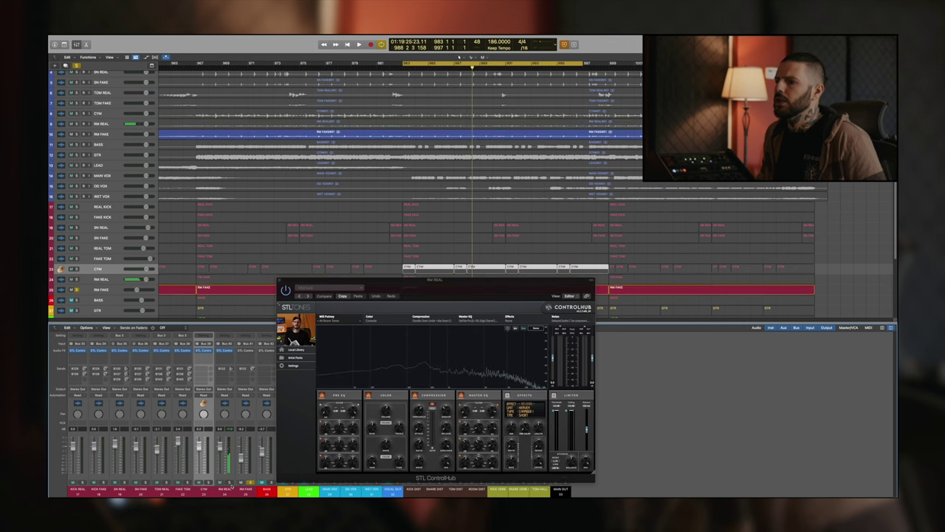
left_click(243, 351)
key("space")
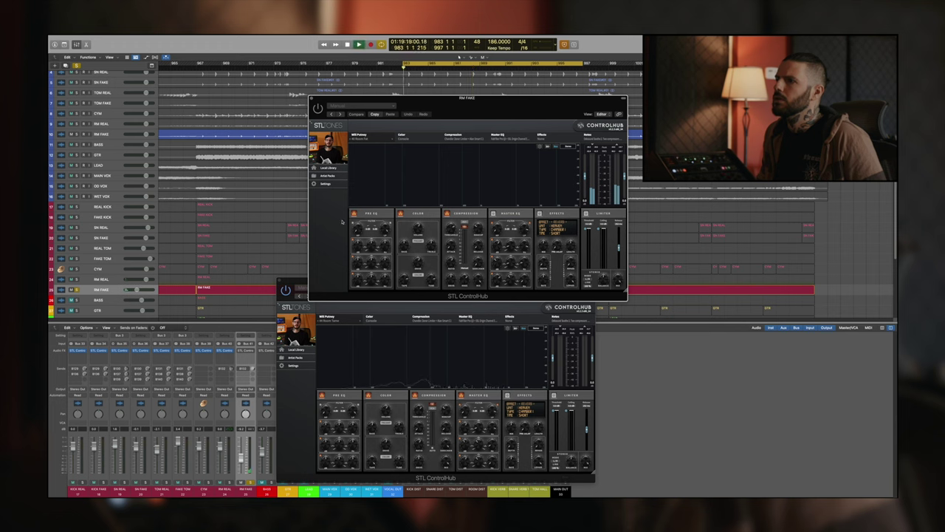
- Lower the RM REAL fader and close the room channels' ControlHub windows while RM FAKE keeps playing
left_click(219, 446)
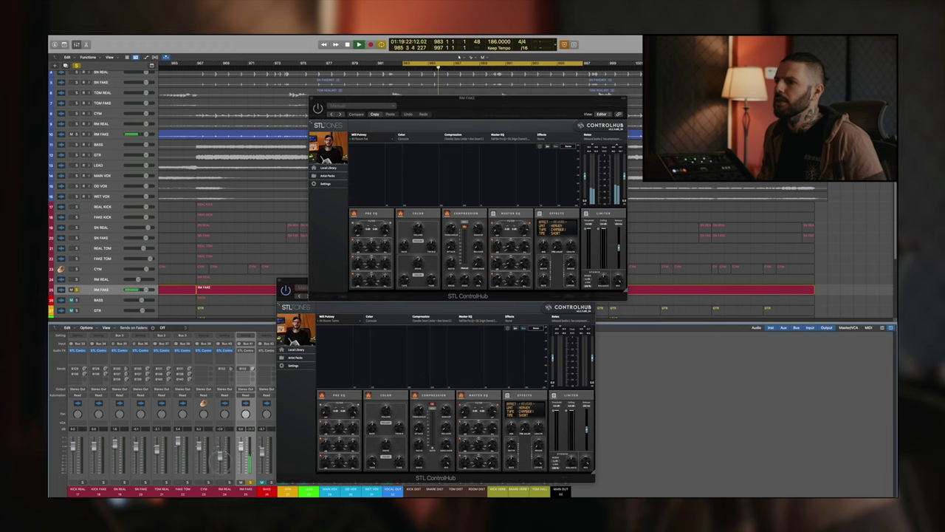
left_click(247, 351)
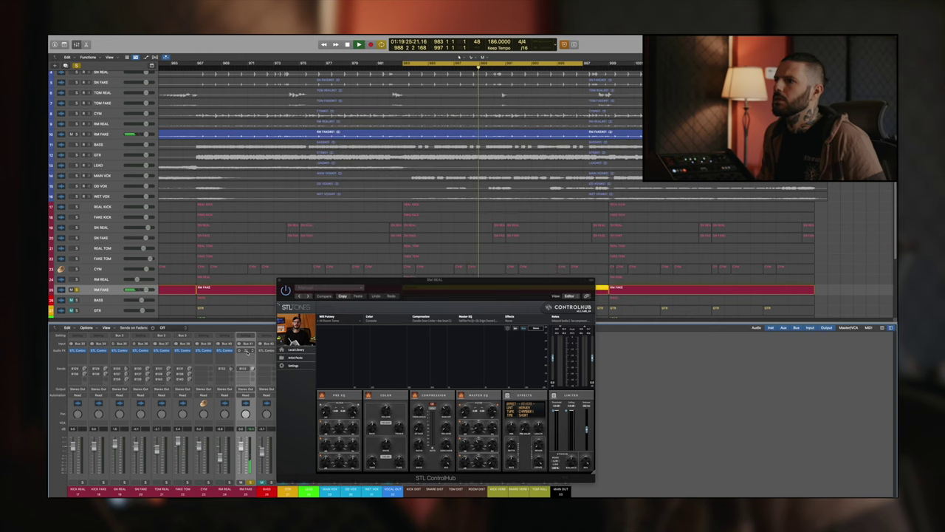
left_click(266, 349)
left_click(280, 284, "alt")
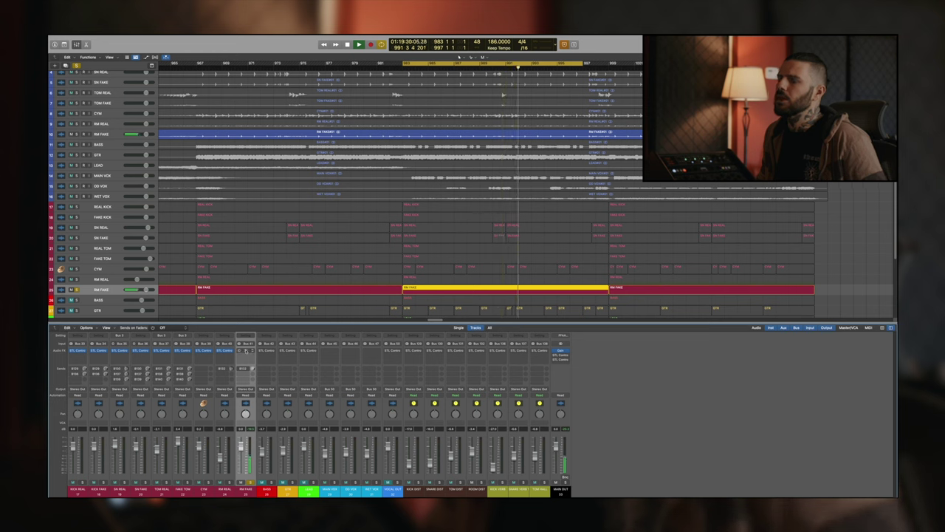
- Reopen ControlHub on RM FAKE, enable it and audition the processed fake room
left_click(250, 348)
left_click_drag(425, 98, 388, 270)
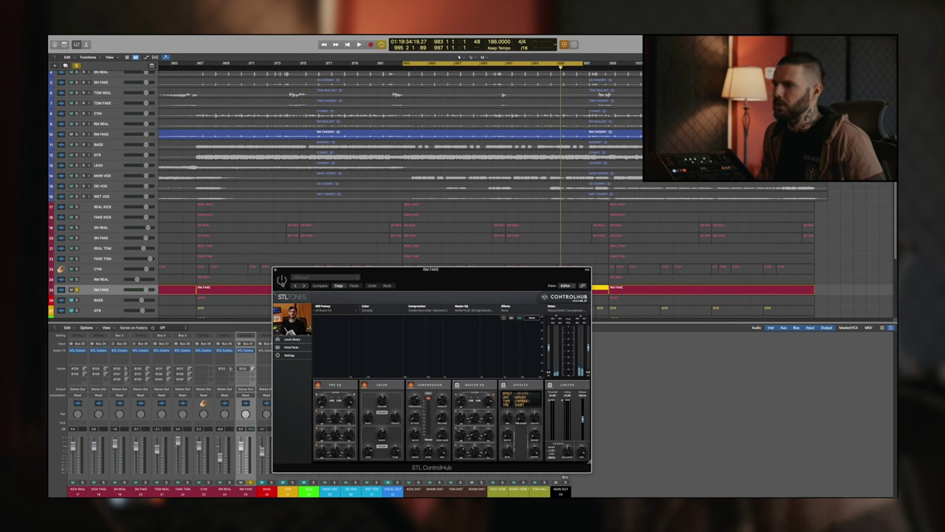
key("space")
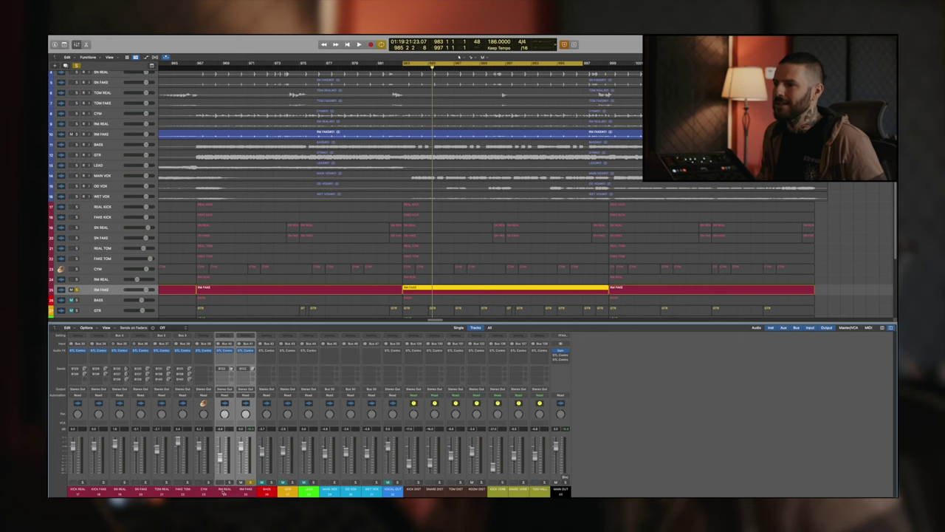
- Solo RM REAL together with RM FAKE and audition both processed room channels
left_click(224, 489, "shift")
key("space")
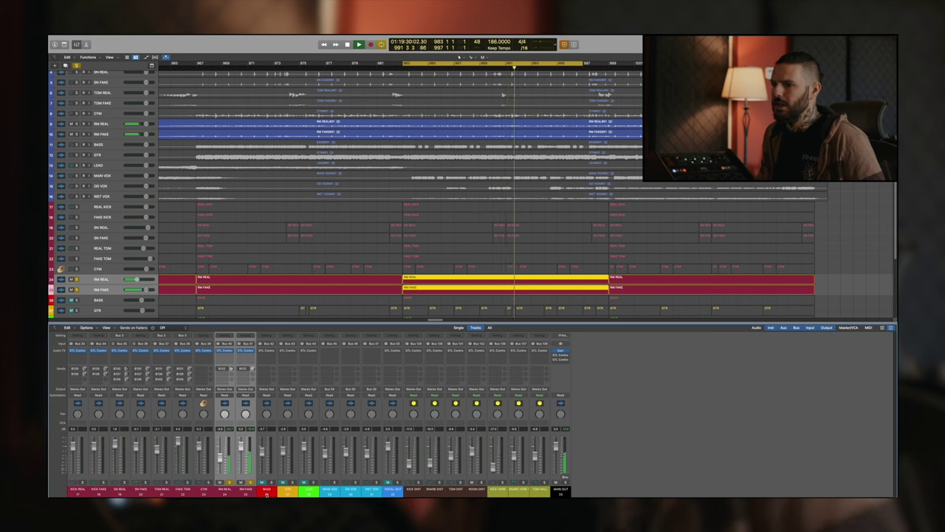
key("space")
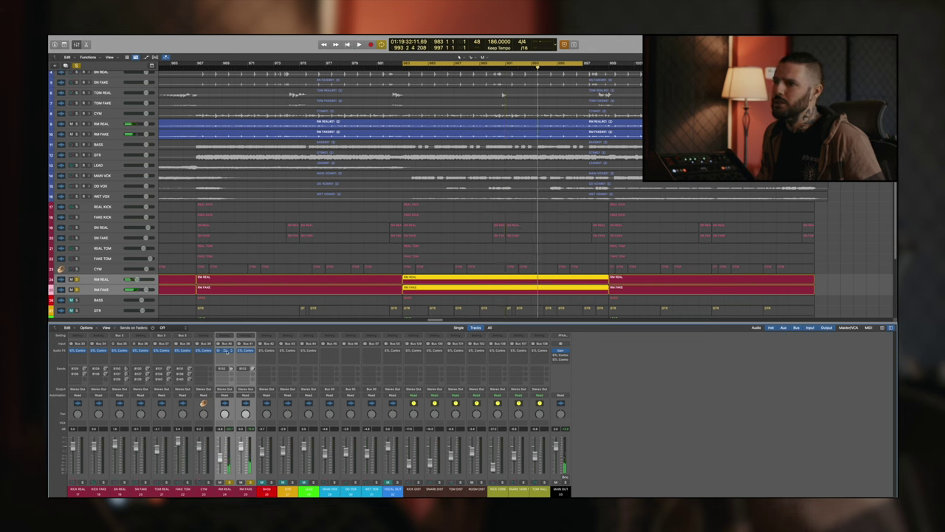
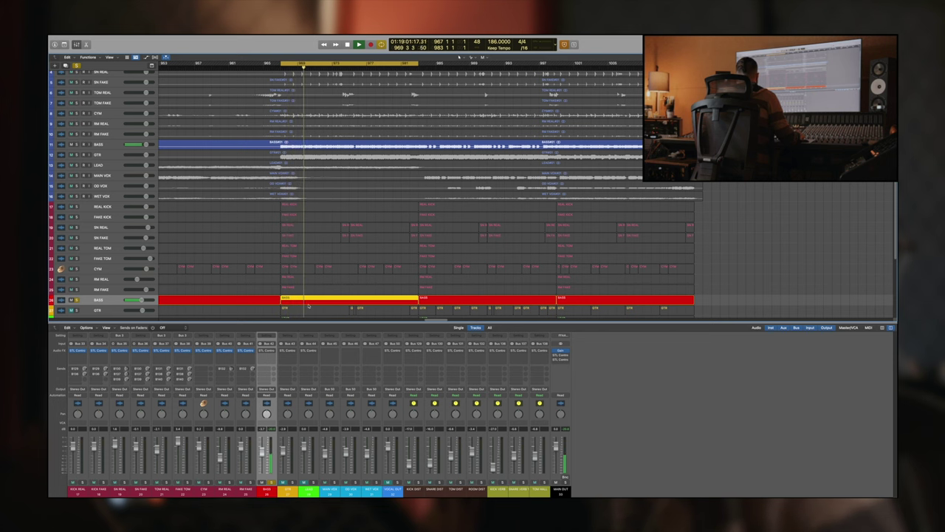
- Open ControlHub on the soloed BASS channel, audition the bass with the plug-in enabled and close its window
scroll(308, 305, "down", 1)
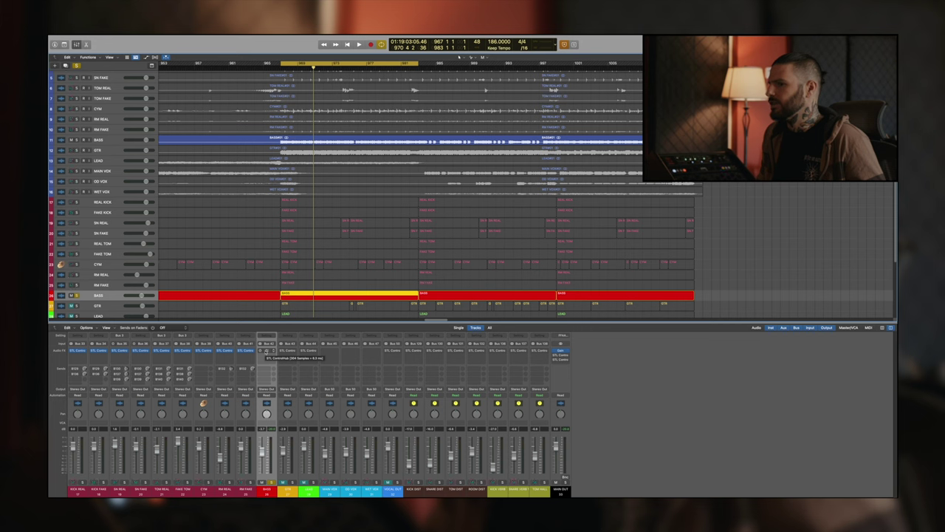
left_click(268, 351)
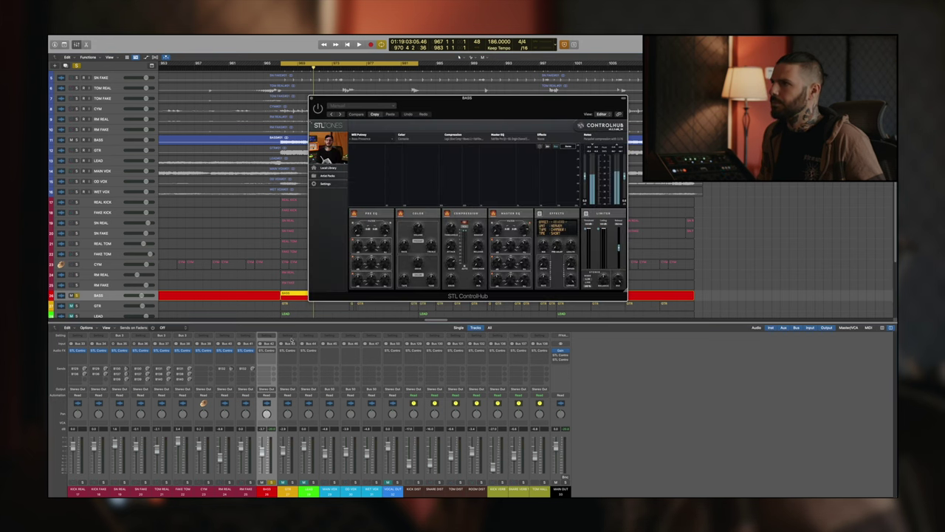
left_click_drag(443, 98, 472, 173)
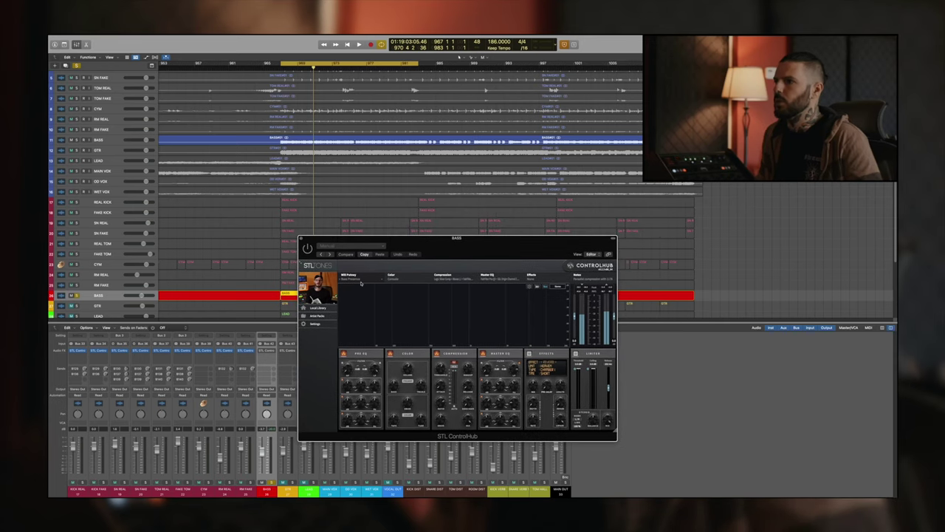
key("space")
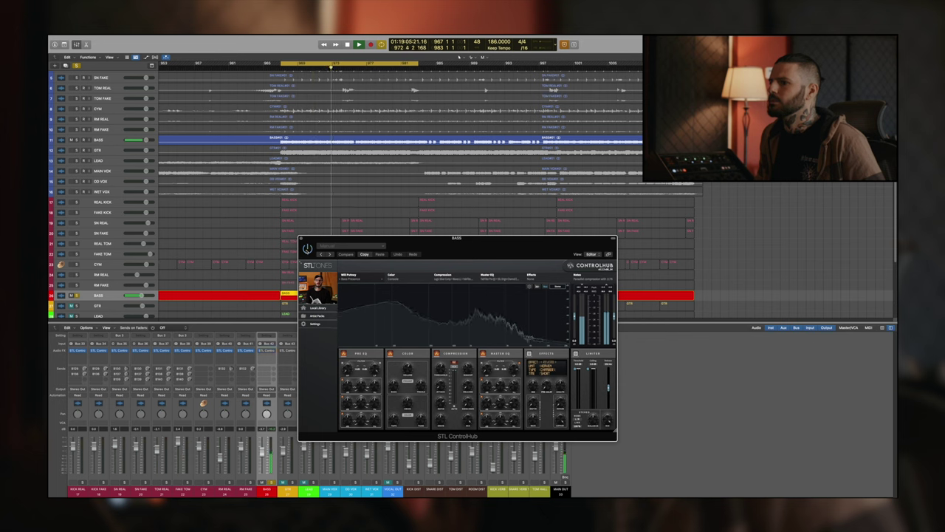
left_click(244, 390)
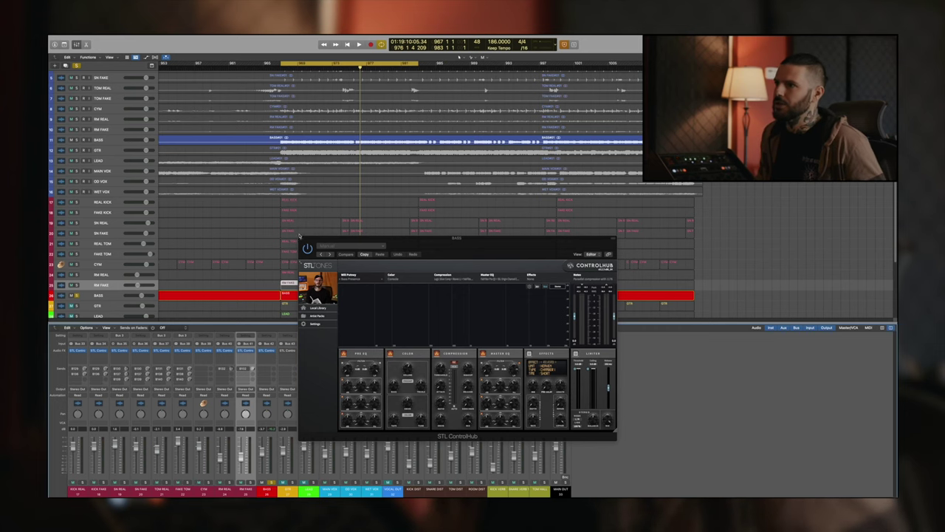
key("super+w")
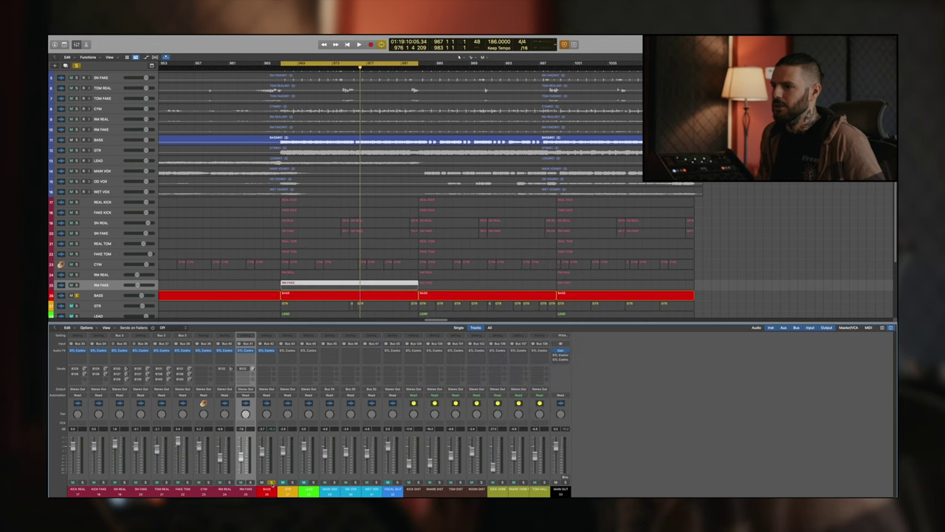
- Take BASS out of solo, unmute it and play the processed bass together with the drums
left_click(272, 482)
key("space")
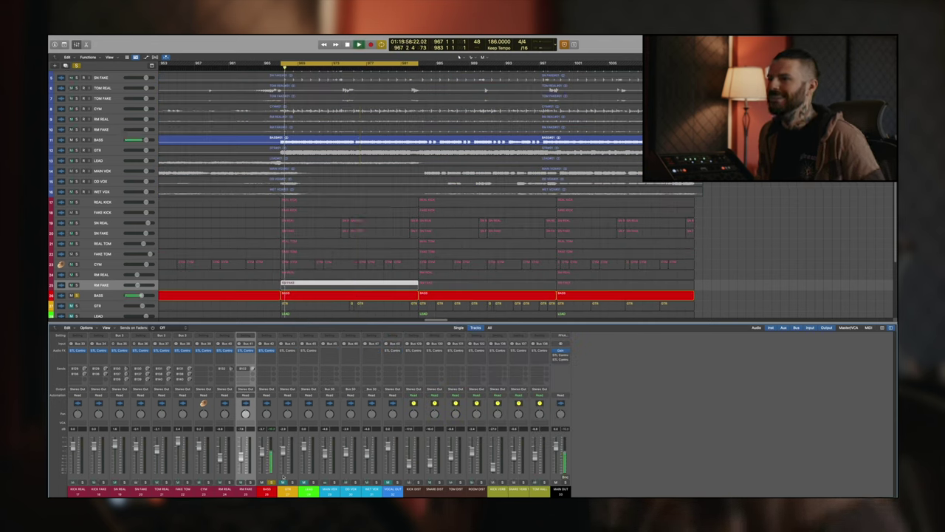
left_click(272, 482)
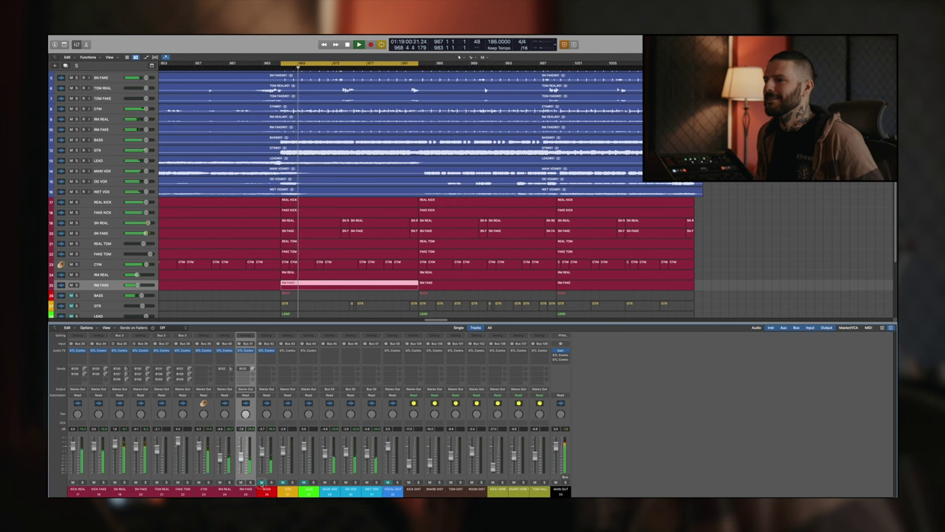
left_click(264, 492)
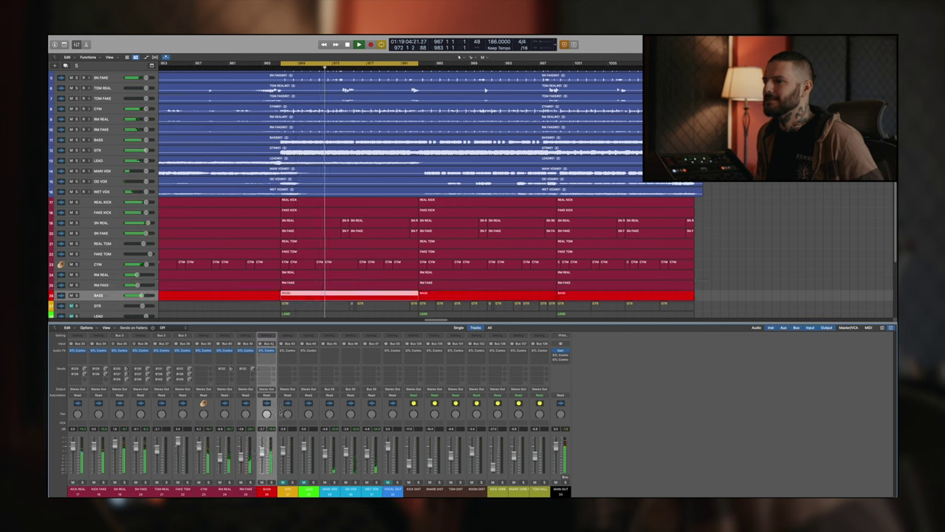
- Select the GTR channel, solo it and play the unprocessed guitars alone
left_click(289, 491)
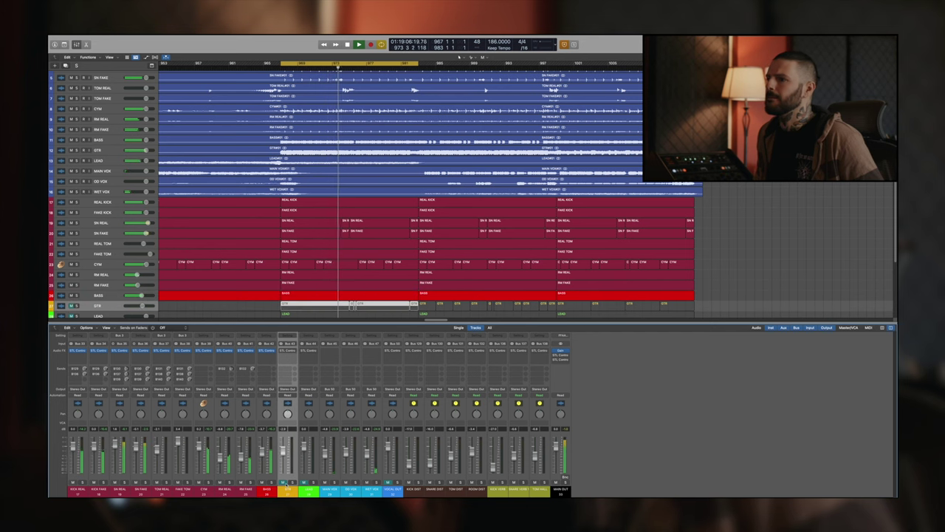
scroll(340, 283, "down", 1)
scroll(310, 279, "down", 2)
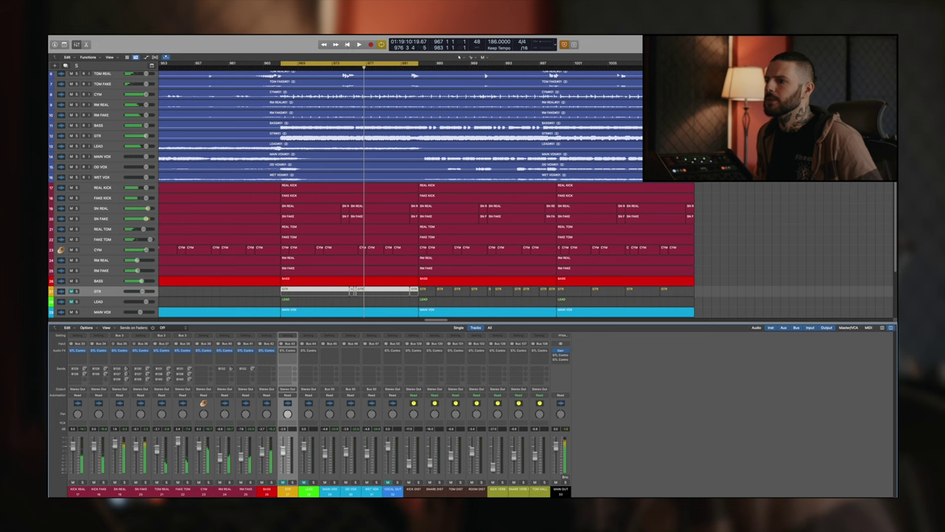
left_click(292, 482)
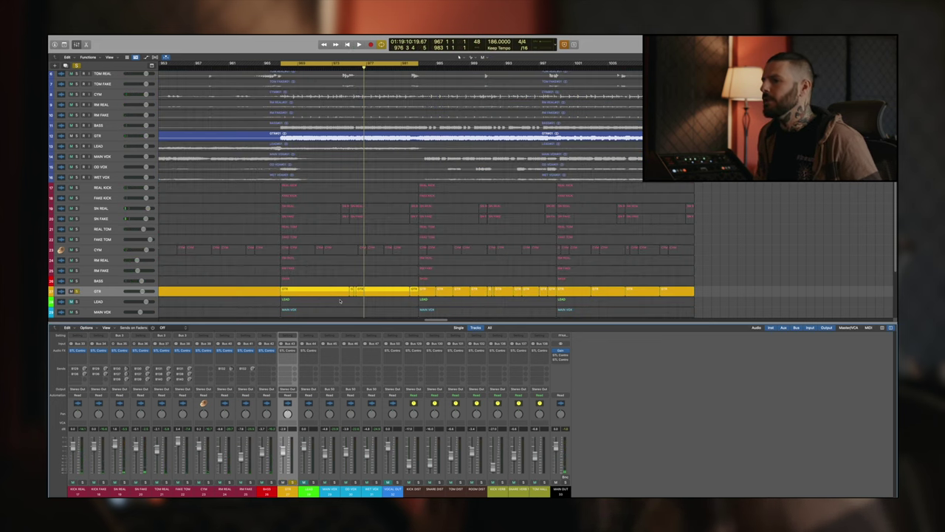
key("space")
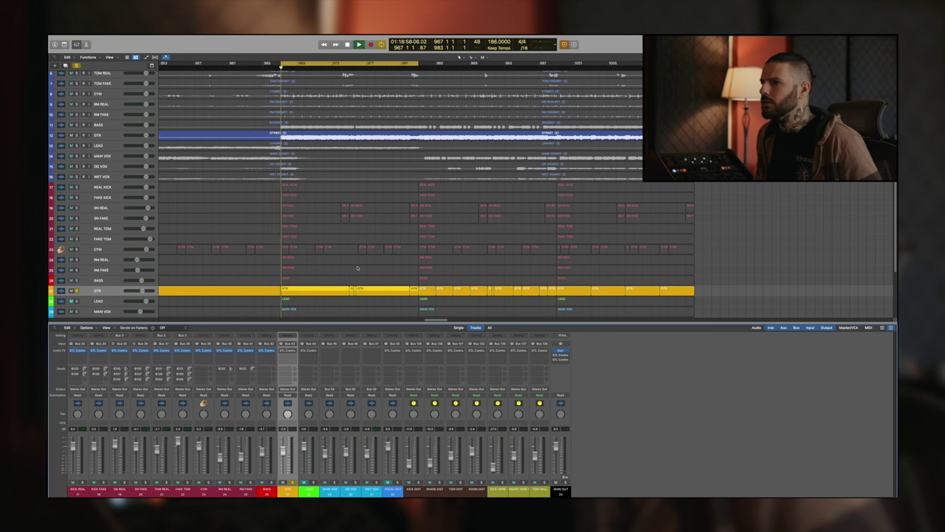
- Open ControlHub on GTR, enable it and audition the guitars through the Rhythm Presence preset
left_click(288, 352)
left_click_drag(415, 116, 438, 289)
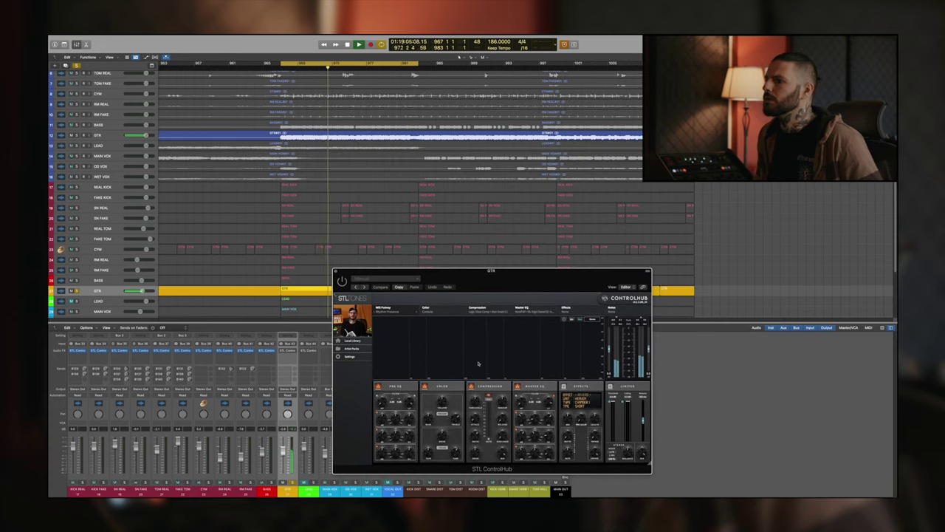
key("space")
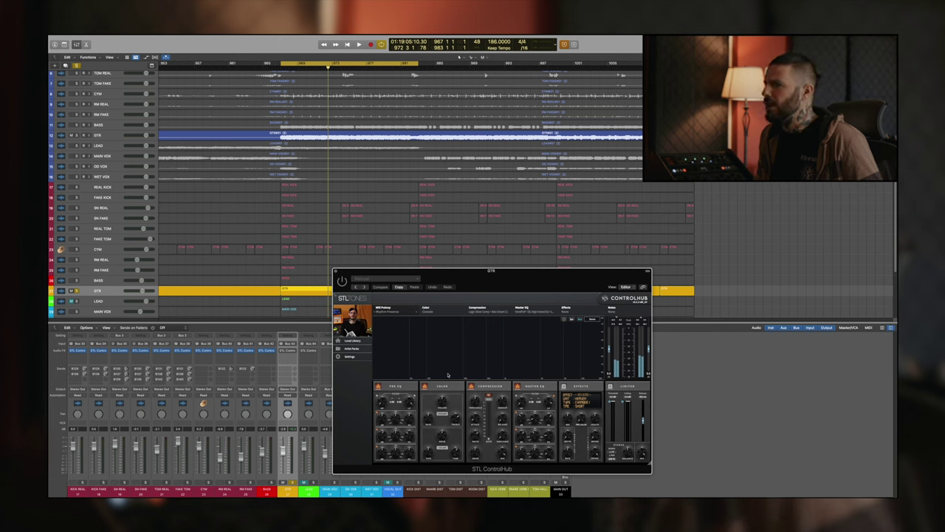
key("space")
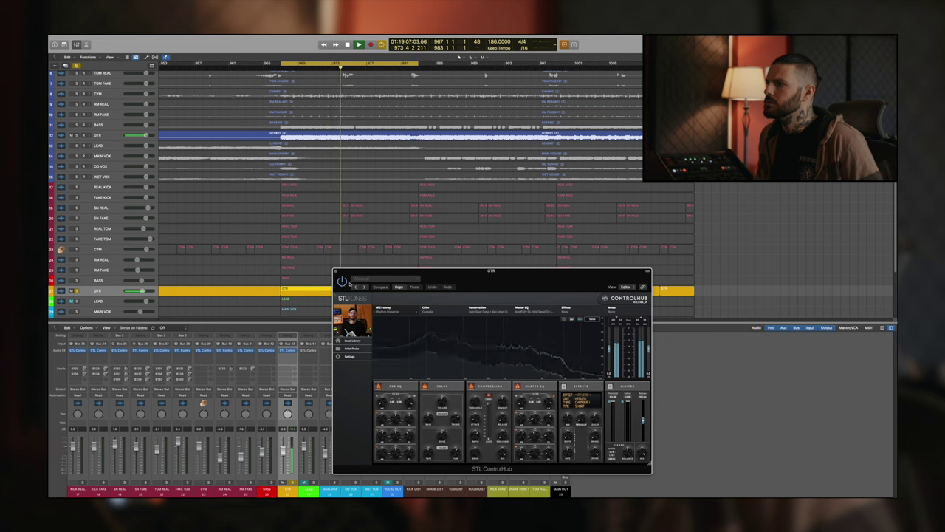
key("space")
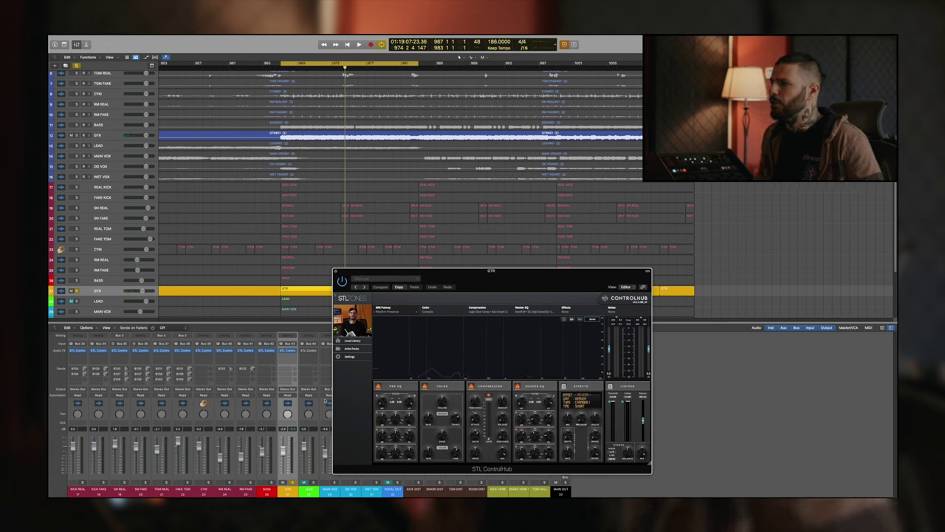
- Take GTR out of solo and play the processed guitars together with the bass and drums
left_click(292, 483)
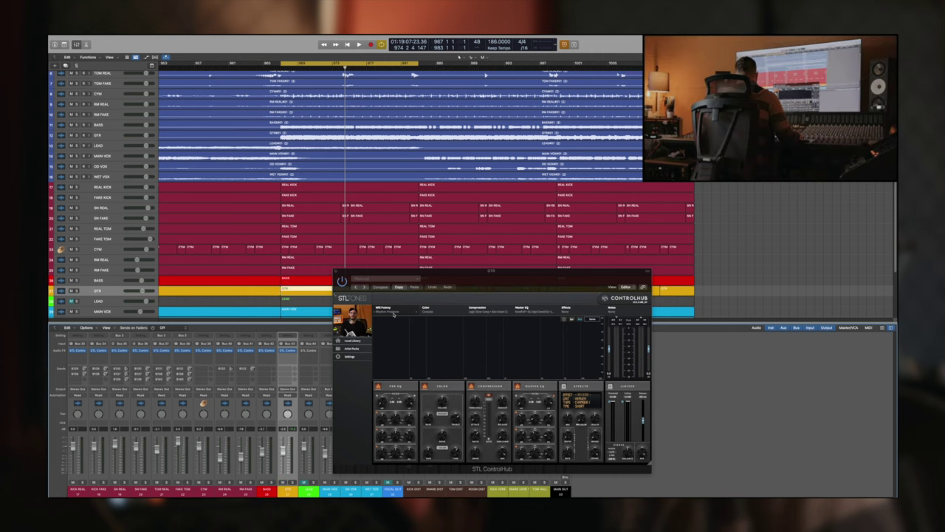
key("space")
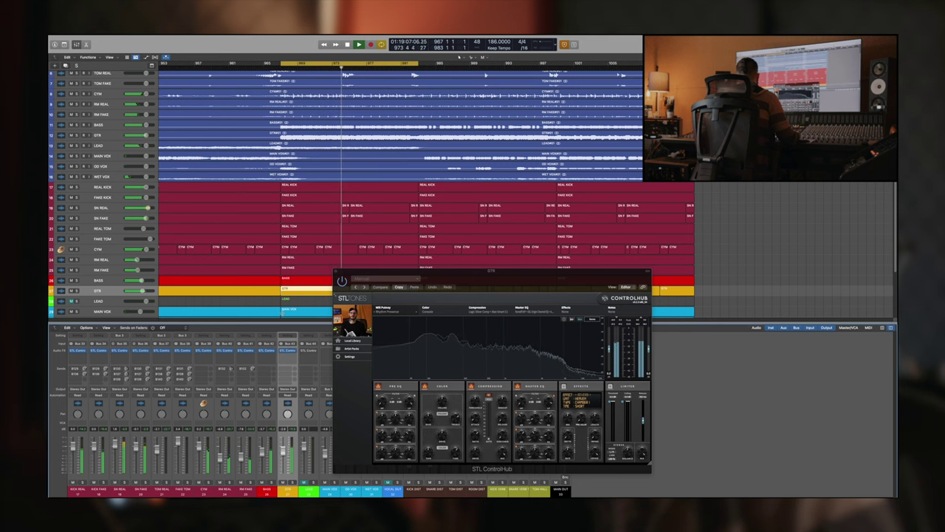
scroll(303, 288, "down", 1)
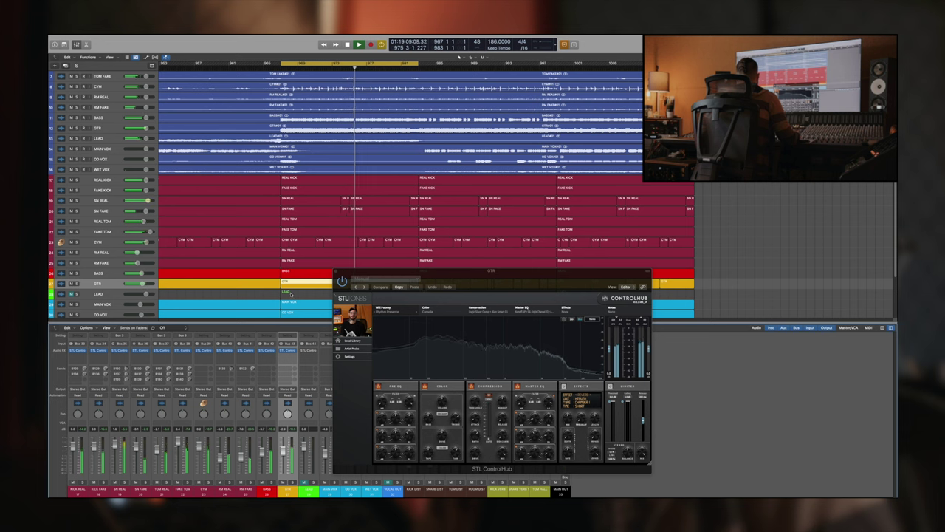
scroll(303, 280, "down", 1)
scroll(303, 280, "down", 3)
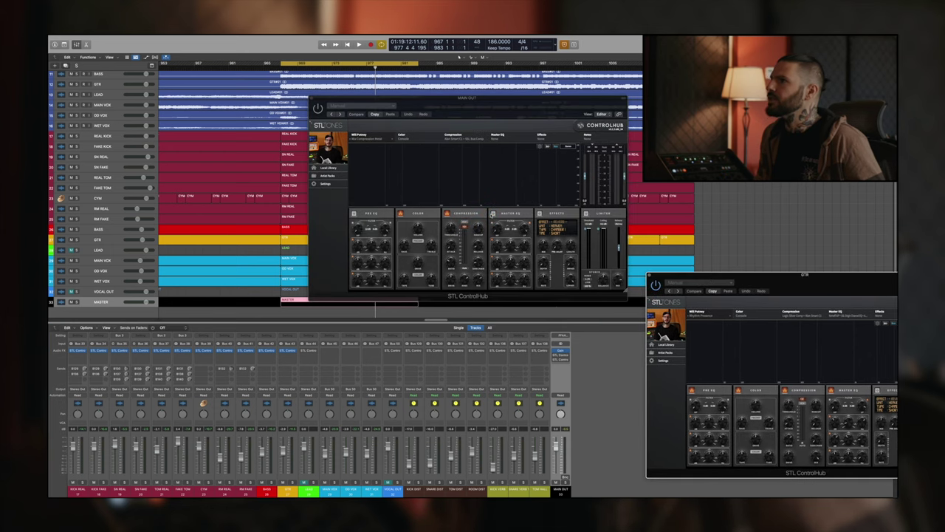
- Open the second ControlHub on MAIN OUT and arrange it beside the first MAIN OUT plug-in window
left_click_drag(440, 104, 348, 109)
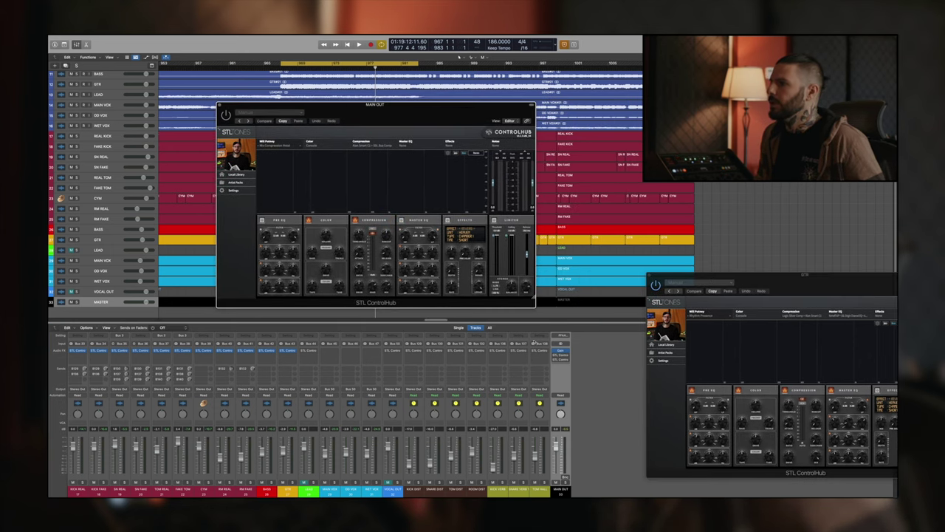
left_click(561, 358)
left_click_drag(397, 104, 380, 181)
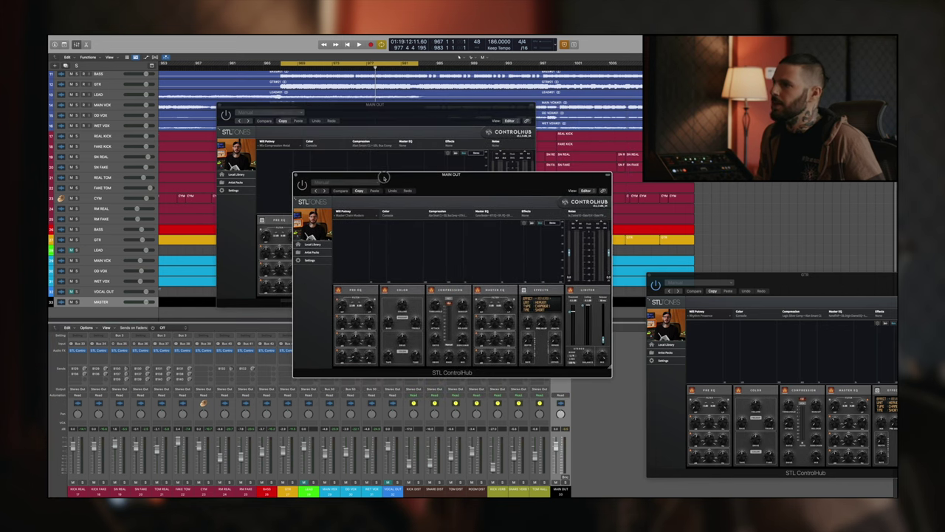
- Close the GTR ControlHub window and reposition the second MAIN OUT plug-in window
left_click(702, 276)
key("super+w")
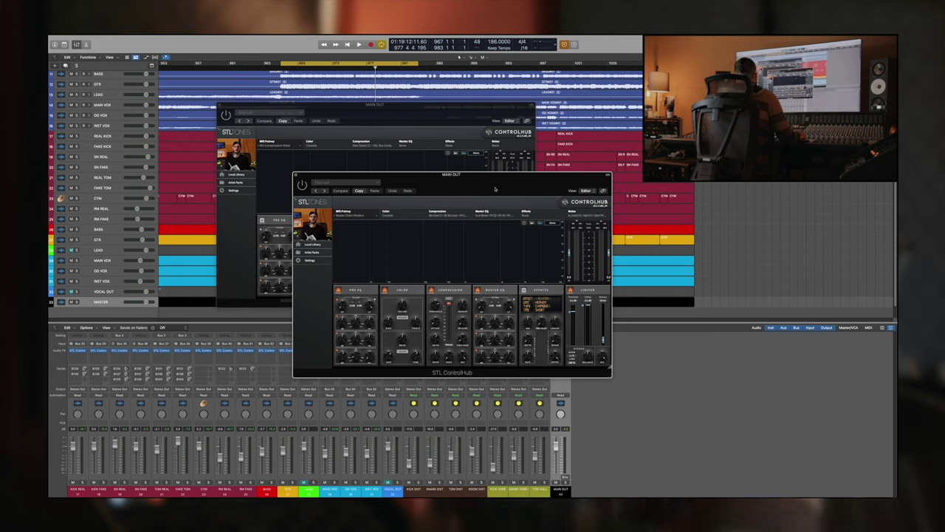
left_click_drag(494, 177, 517, 200)
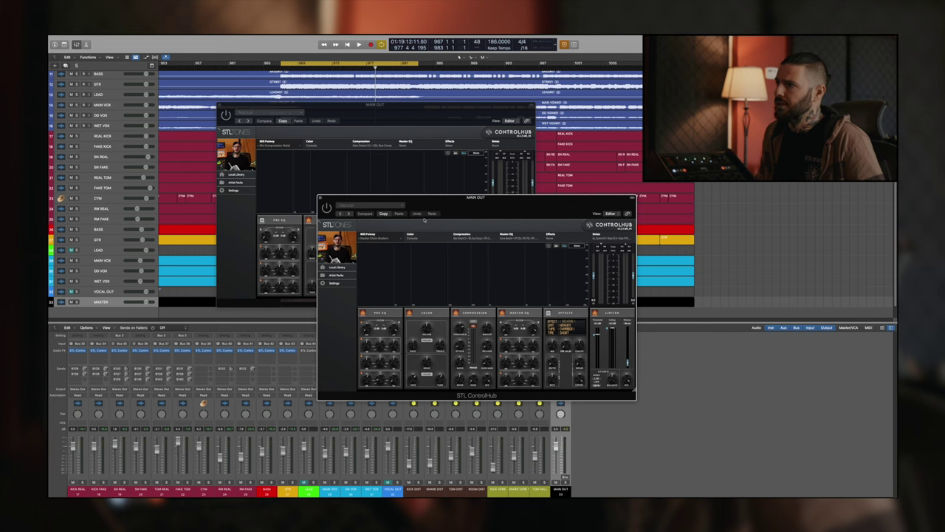
- Arrange the two MAIN OUT ControlHub windows so both can be worked on, and nudge a Compression control in the first one
left_click_drag(452, 202, 457, 238)
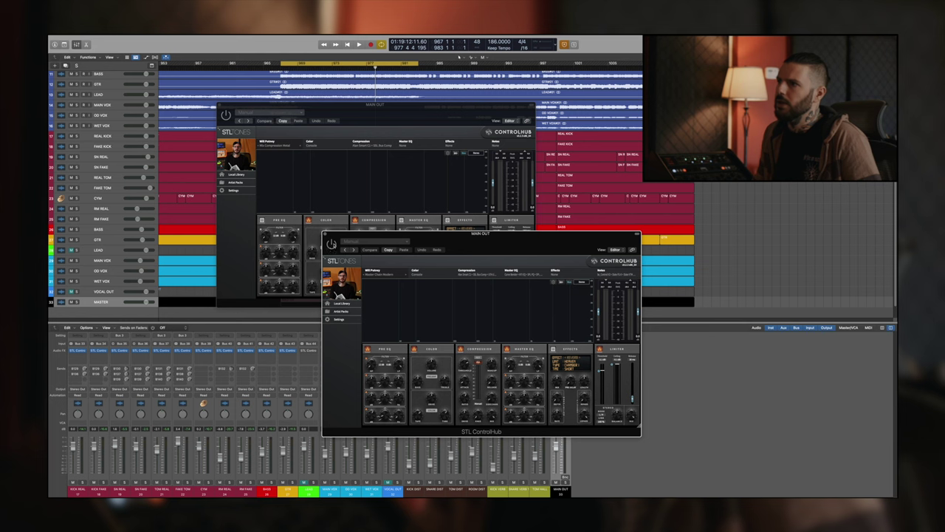
left_click_drag(345, 240, 443, 235)
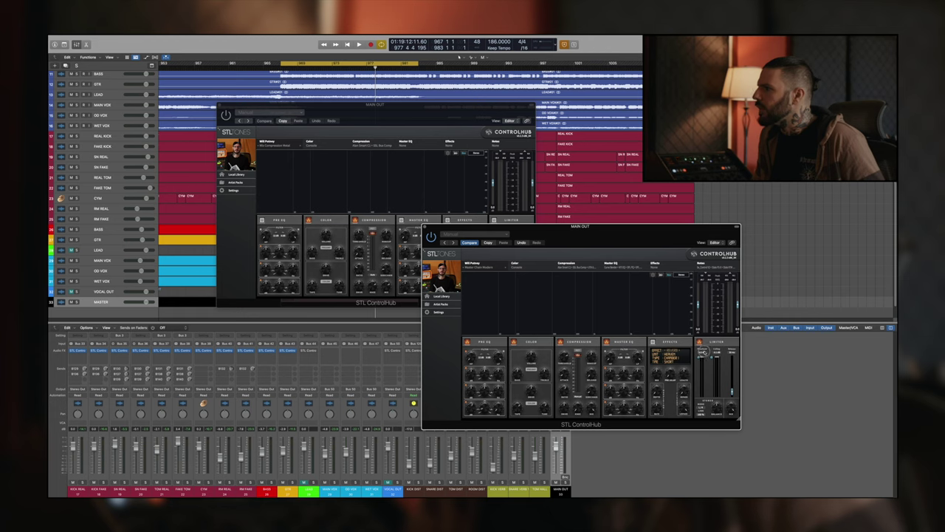
left_click_drag(503, 254, 438, 252)
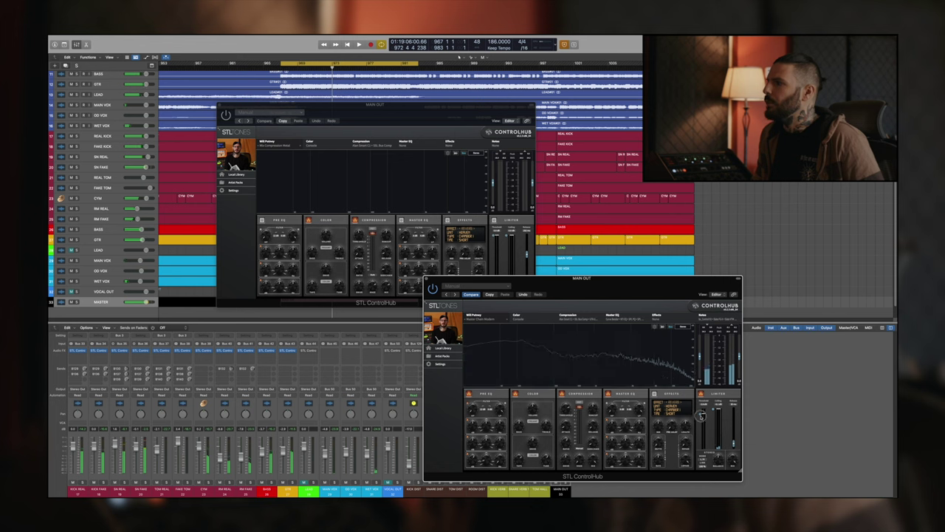
left_click_drag(441, 283, 506, 287)
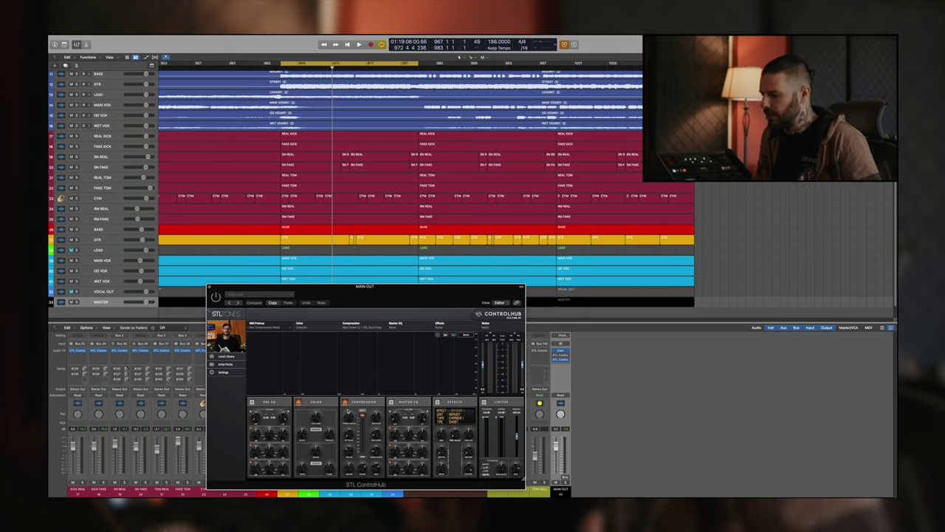
left_click_drag(349, 412, 348, 410)
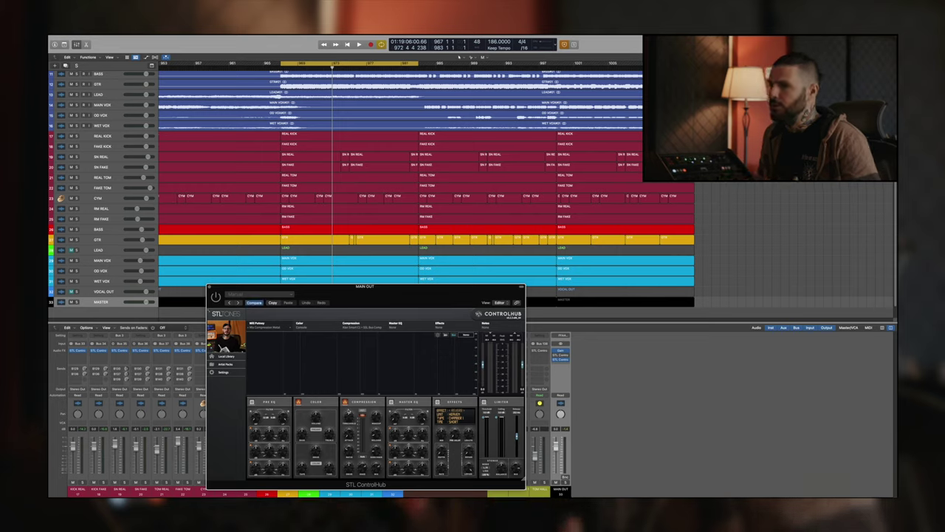
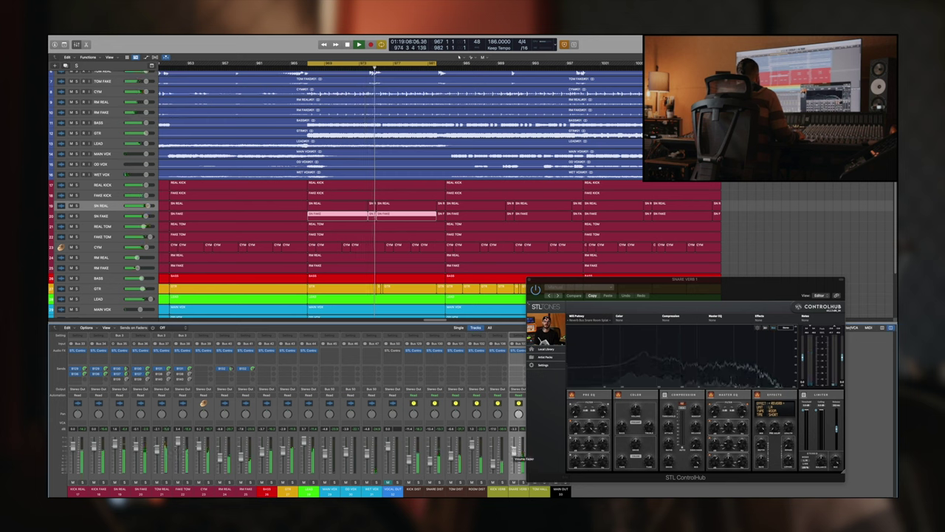
- Close the SNARE VERB 1 ControlHub window, reopen it to review its reverb settings and close it again
left_click(531, 280)
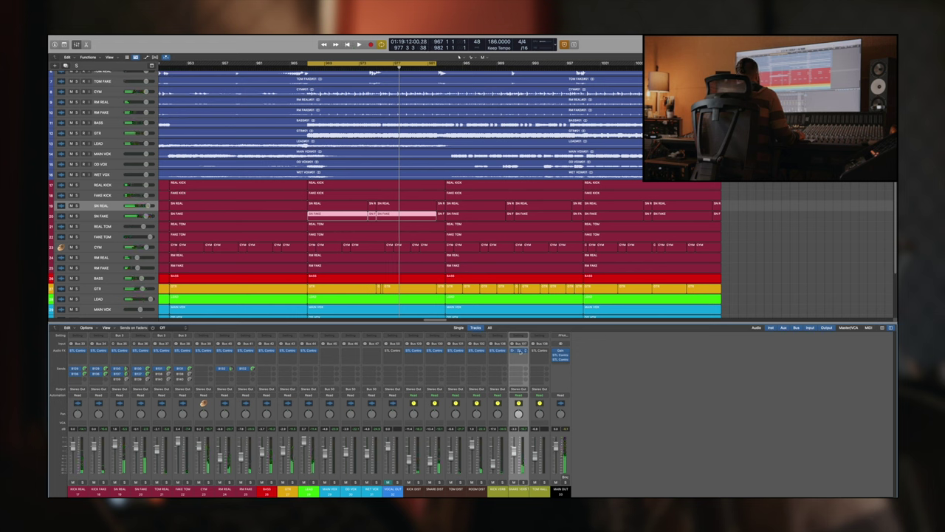
left_click(524, 352)
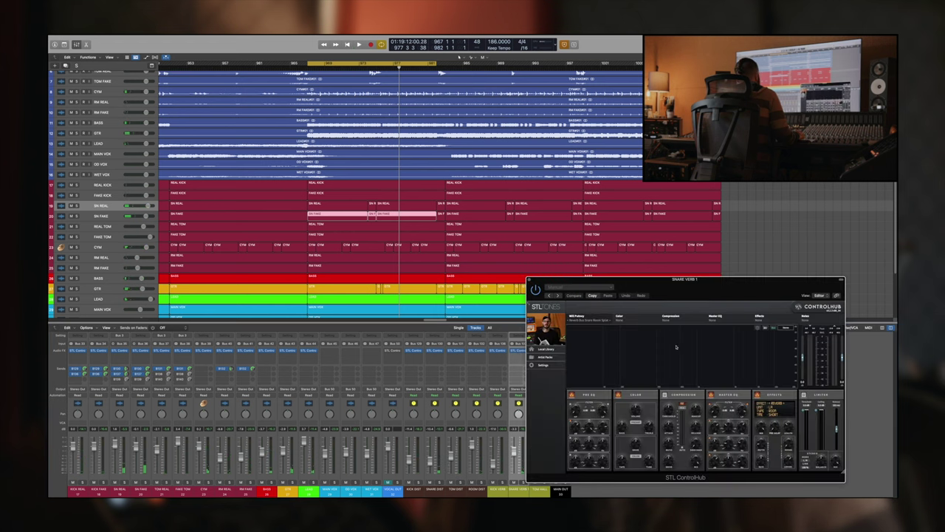
left_click(529, 280)
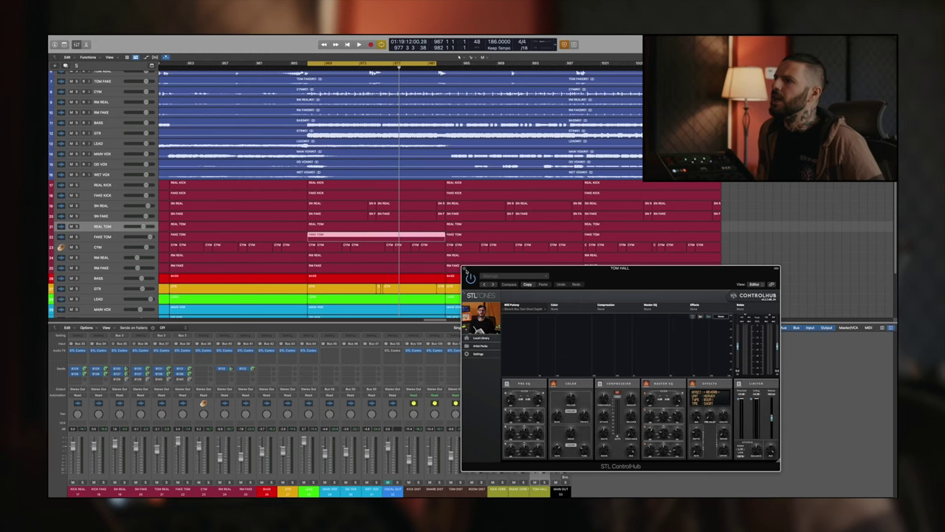
- Move the TOM HALL ControlHub window aside and audition REAL TOM and FAKE TOM in solo, looping bars 973 to 977
left_click_drag(470, 268, 528, 265)
key("space")
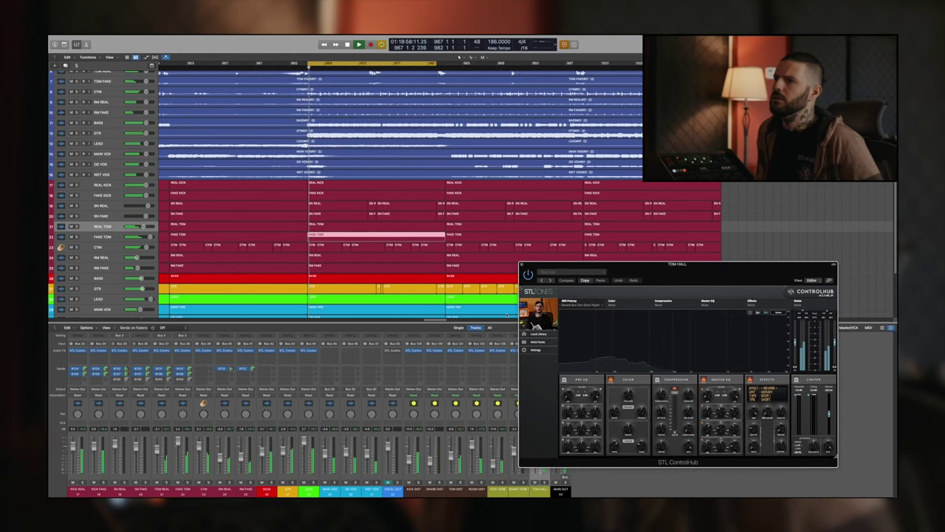
key("s")
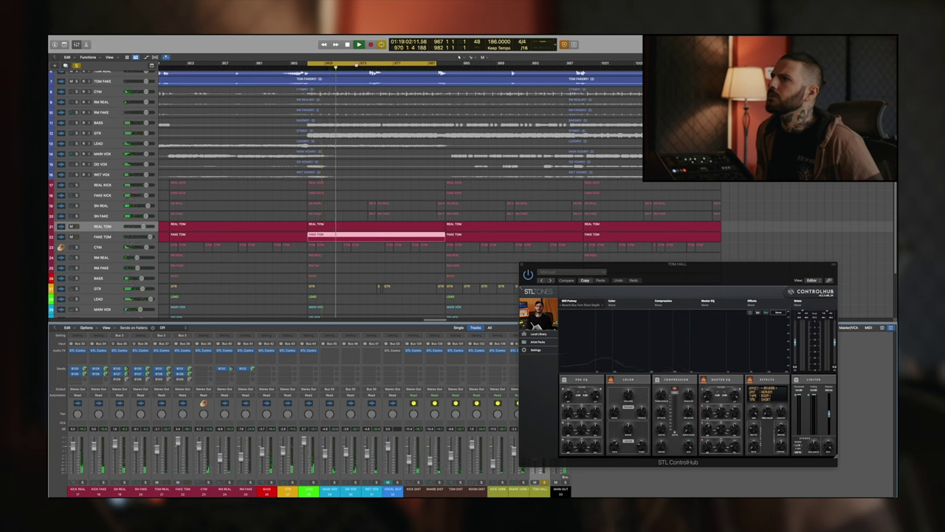
left_click(365, 63)
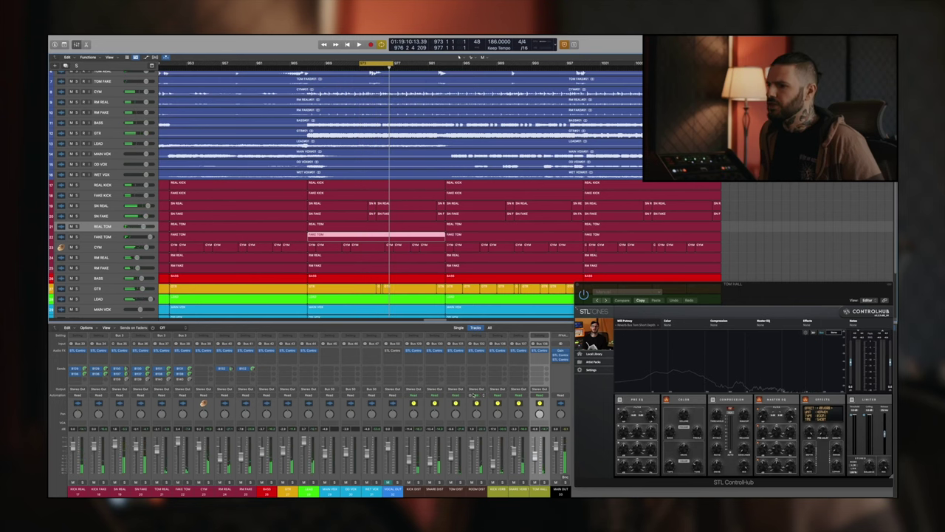
- Play the looped full mix with TOM HALL muted and unmuted to compare the tom reverb
left_click(521, 488)
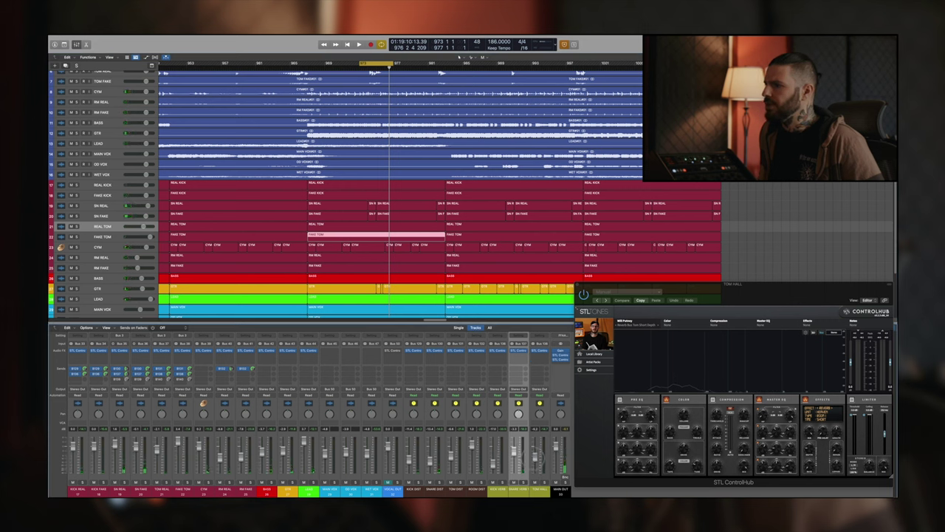
key("space")
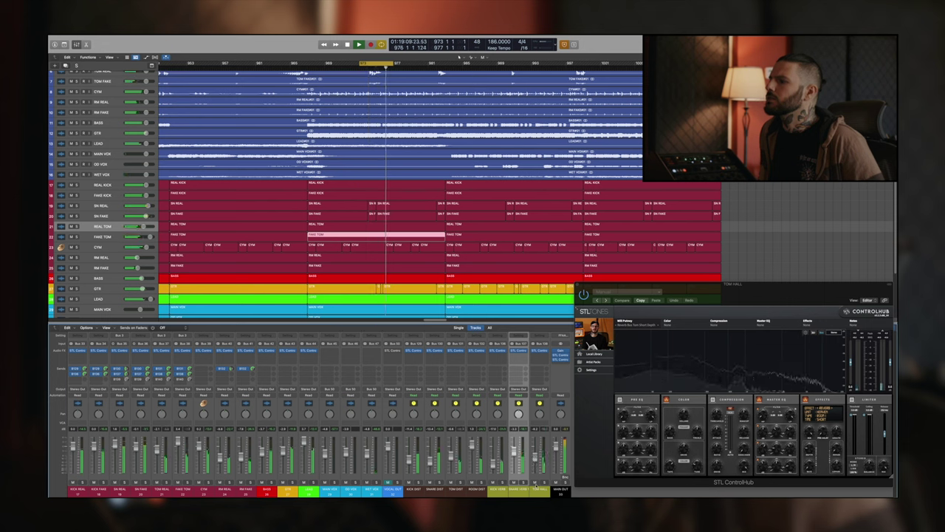
key("space")
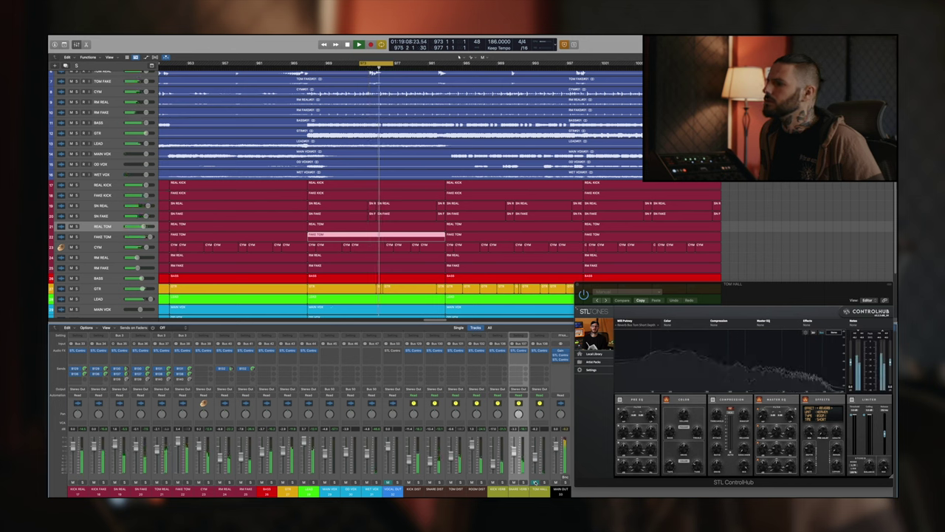
key("space")
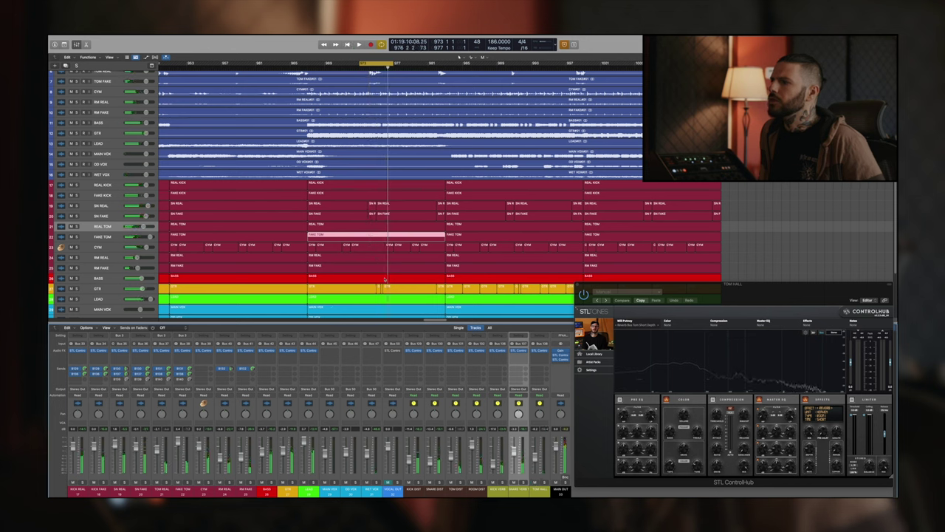
- Set the loop range to the selected RM FAKE region and start playback of the full mix
left_click(390, 266)
key("super+u")
key("space")
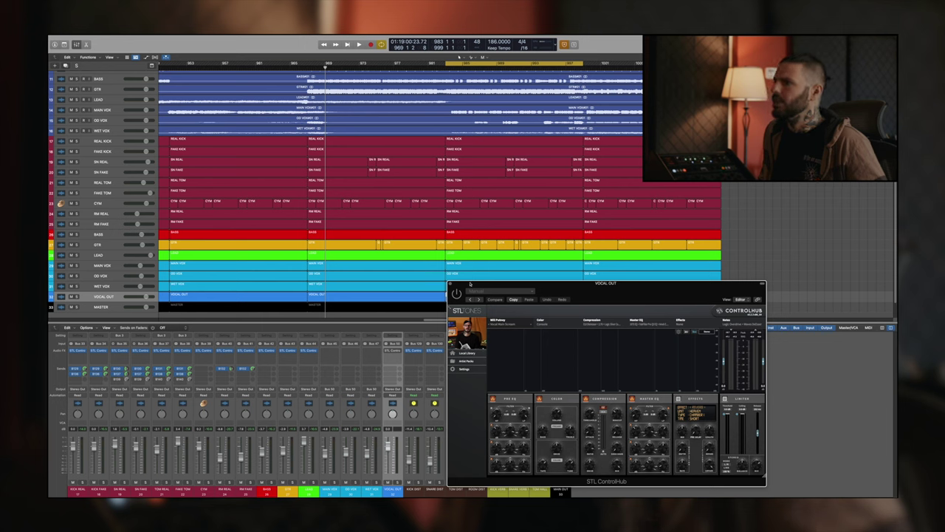
- Move the VOCAL OUT ControlHub window aside, solo VOCAL OUT and toggle the plug-in to compare the vocals
left_click_drag(469, 283, 532, 278)
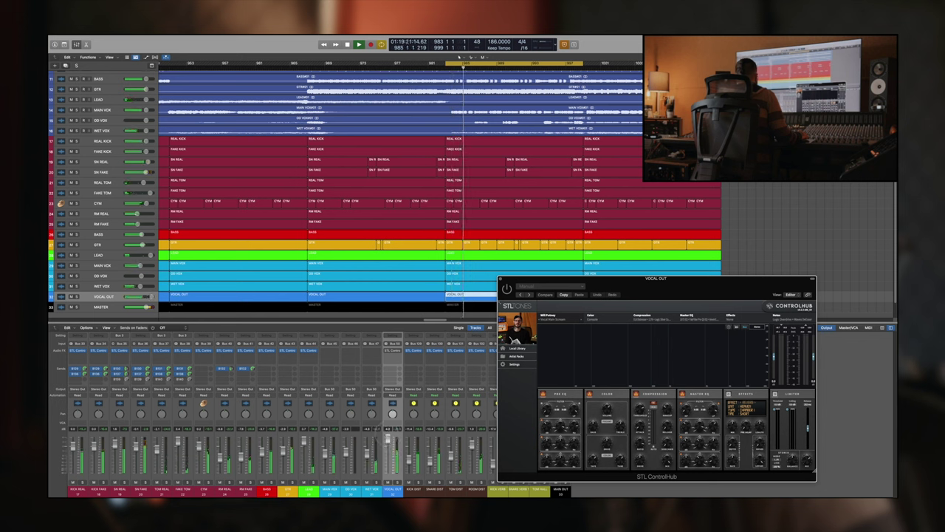
left_click(379, 356)
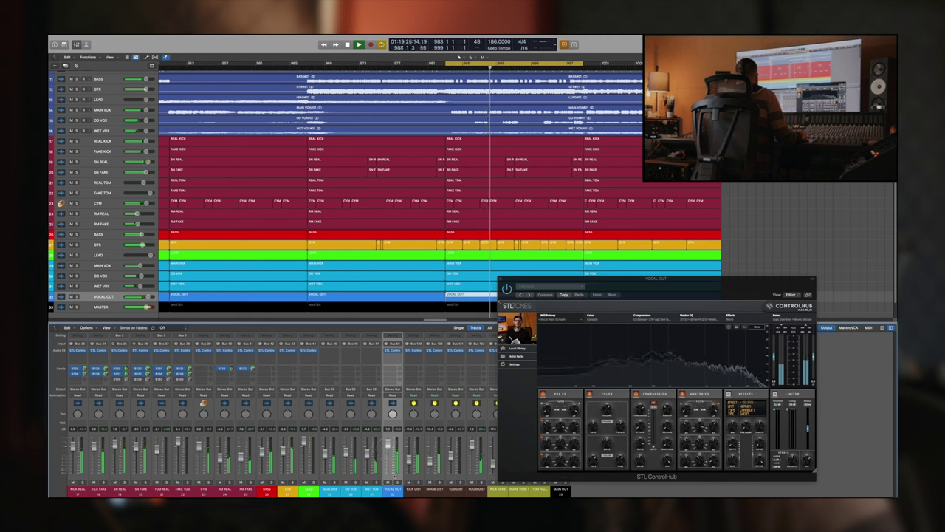
left_click(396, 482)
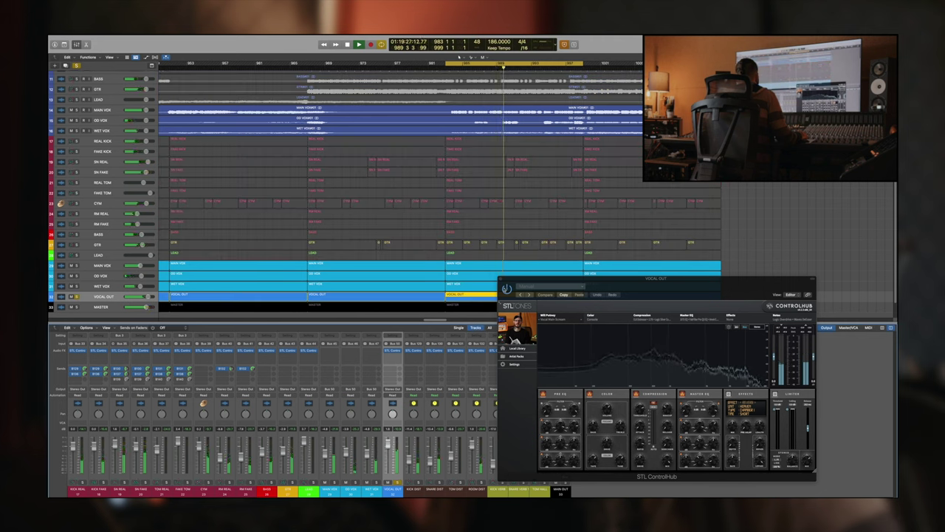
left_click(508, 289)
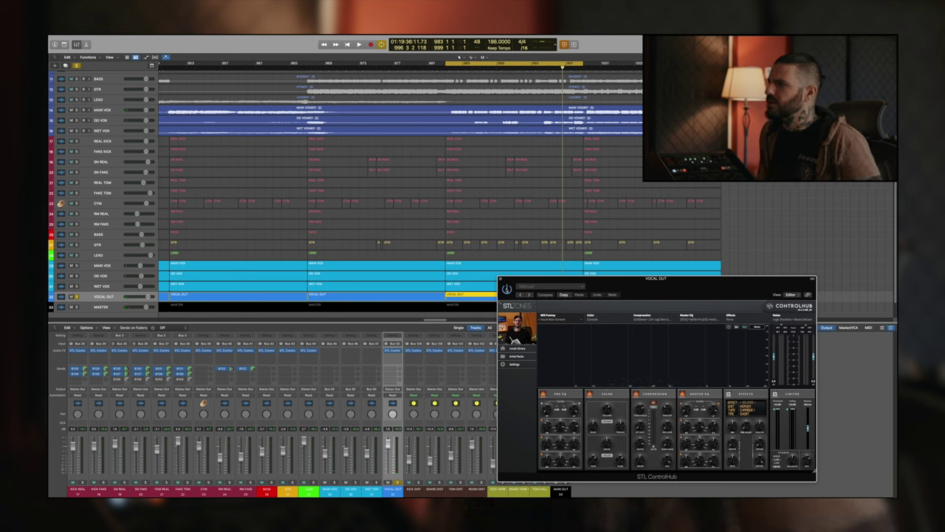
- Shift the VOCAL OUT ControlHub window slightly and play the soloed vocals with the plug-in enabled
left_click_drag(591, 278, 604, 281)
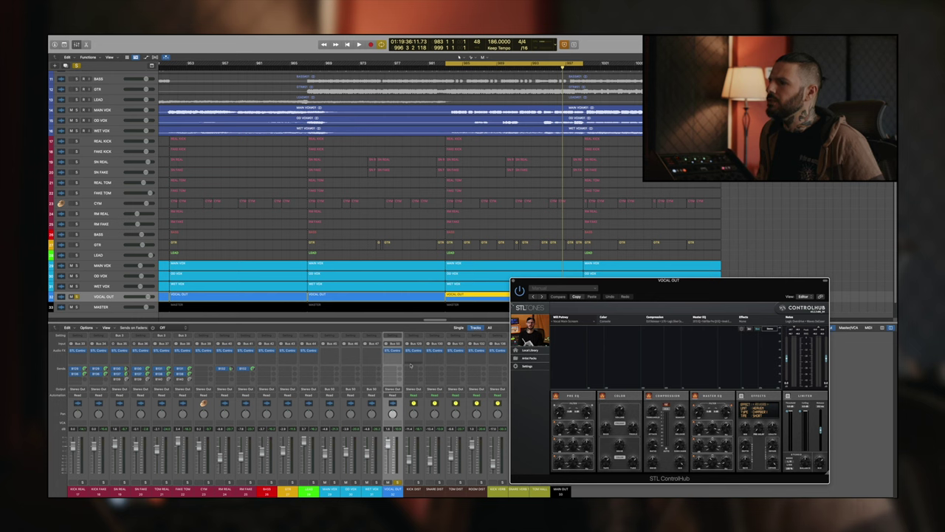
key("space")
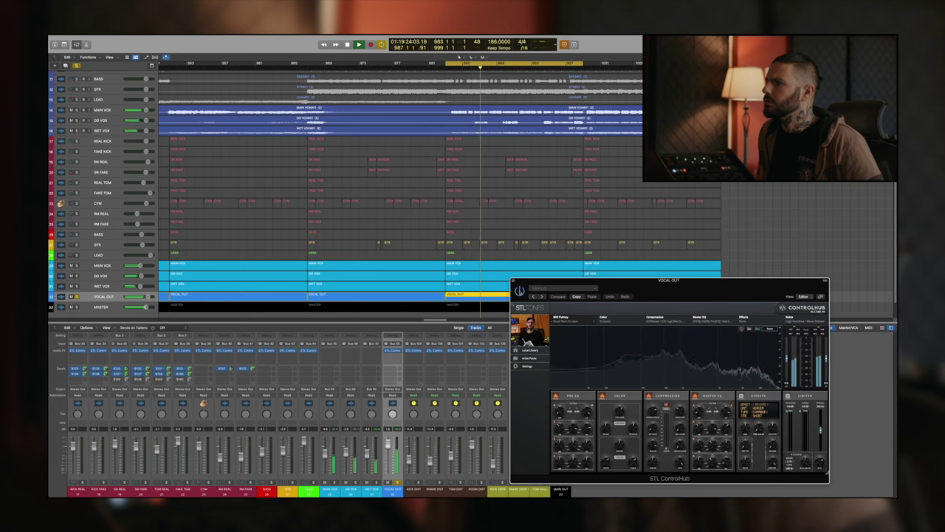
key("space")
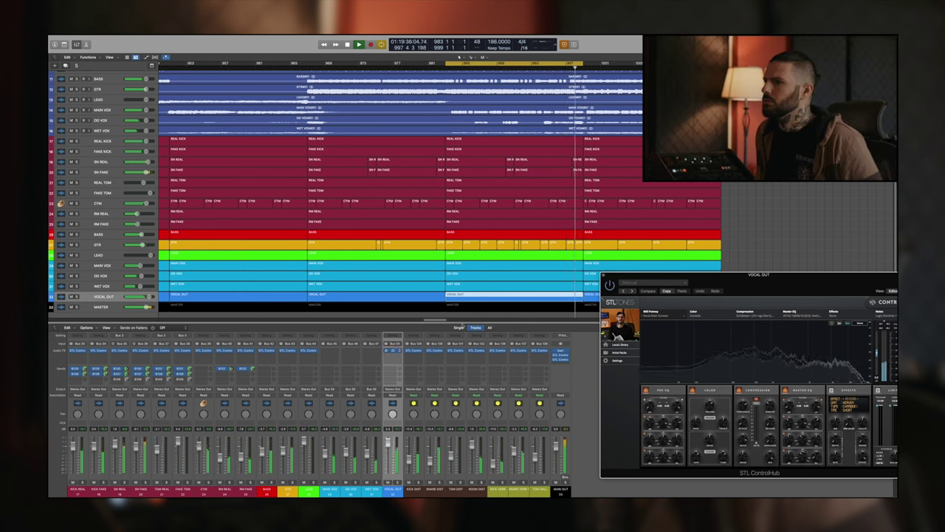
- Restart the loop over bars 983 to 999 with ControlHub bypassed across the mixer to hear the unprocessed mix
key("space")
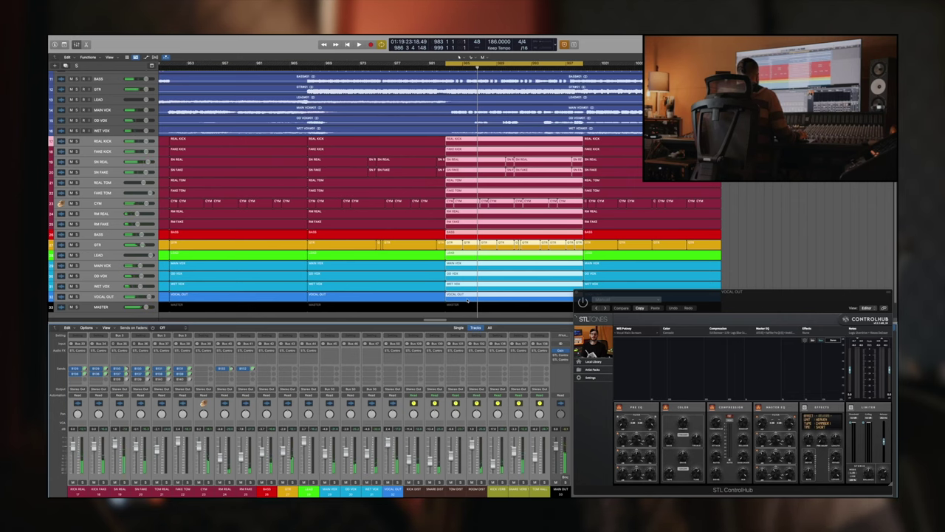
key("space")
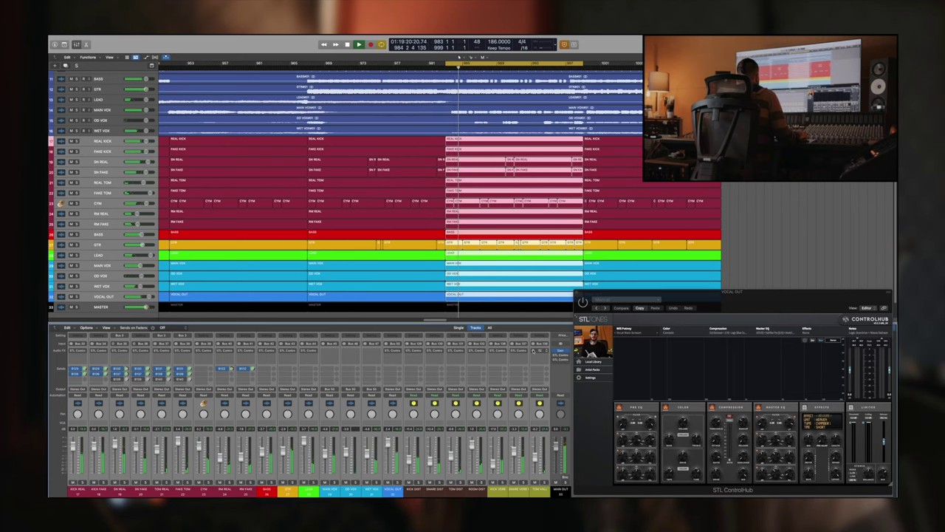